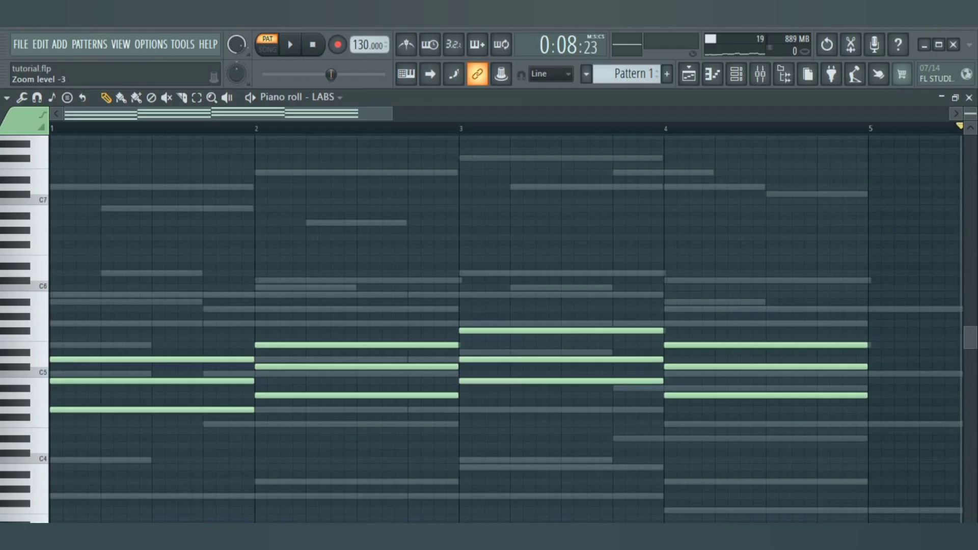
scroll(506, 370, "down", 1)
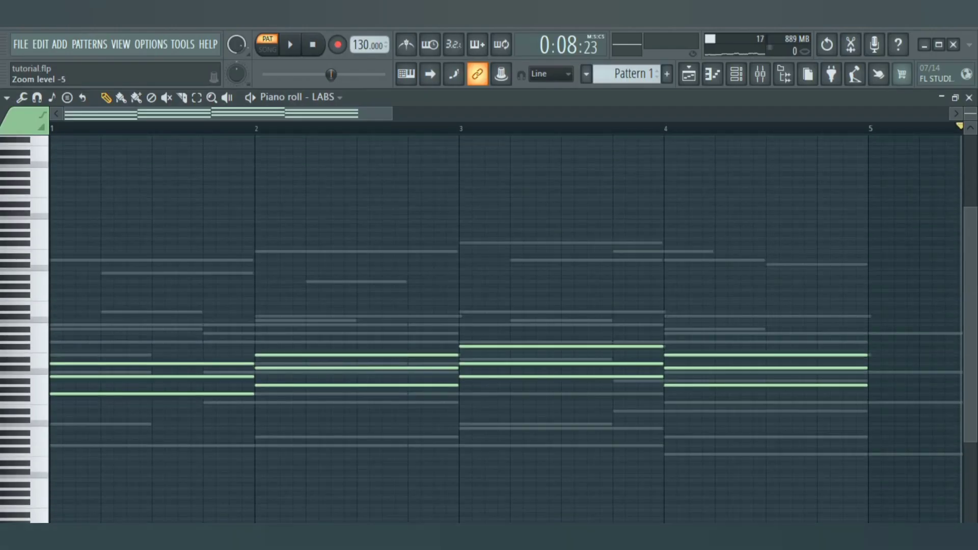
scroll(507, 370, "up", 4)
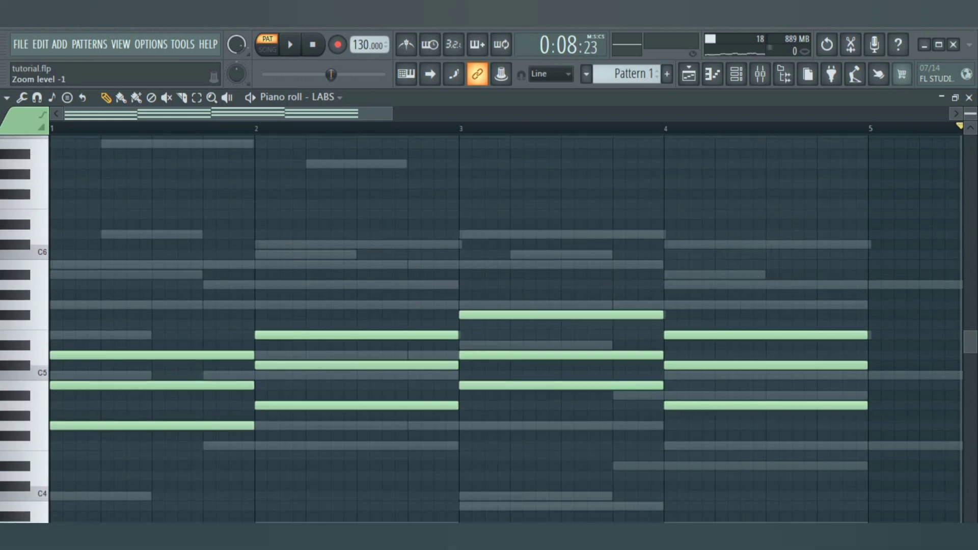
scroll(506, 329, "down", 4)
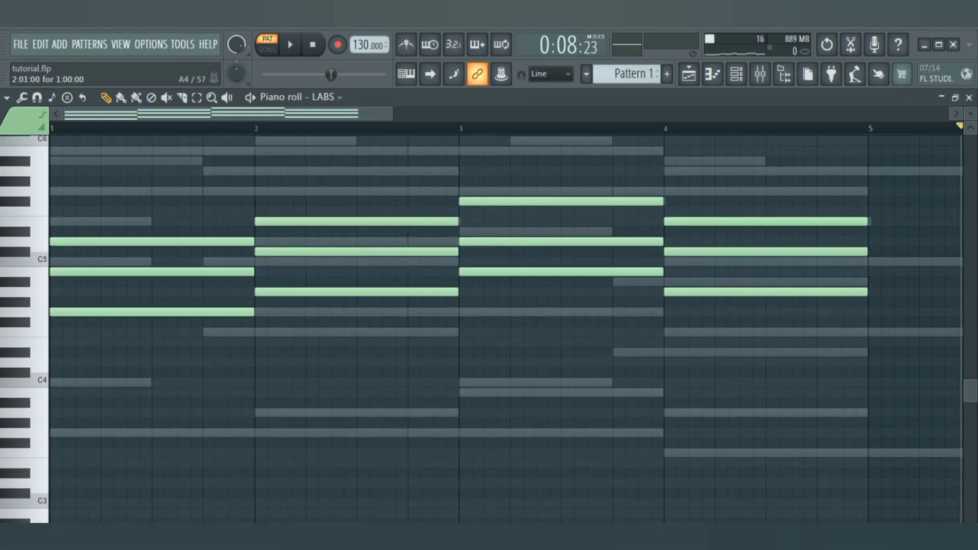
key("space")
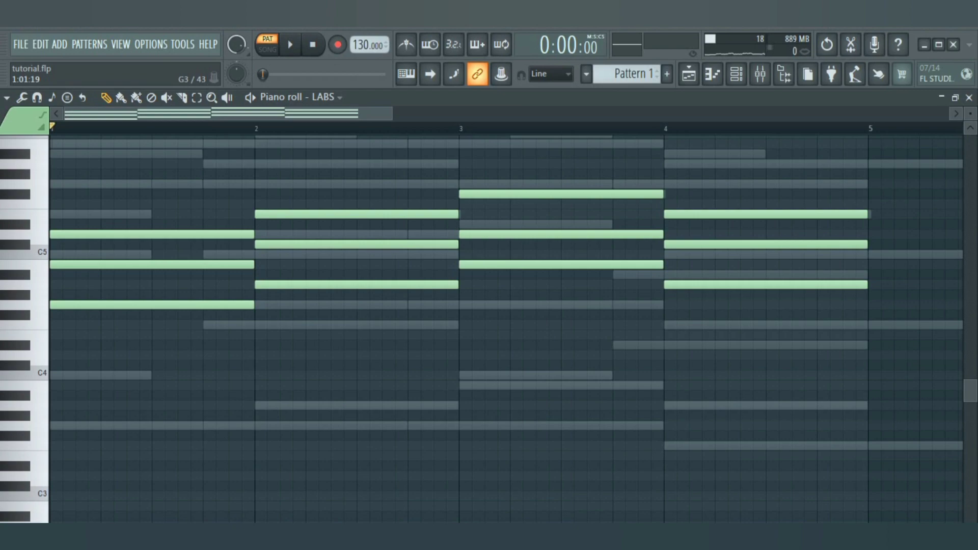
Step: Draw one-bar bass notes G3, A3, B3 and A3 in bars 1 to 4, one octave below each chord's root
left_click(62, 425)
key("ctrl+z")
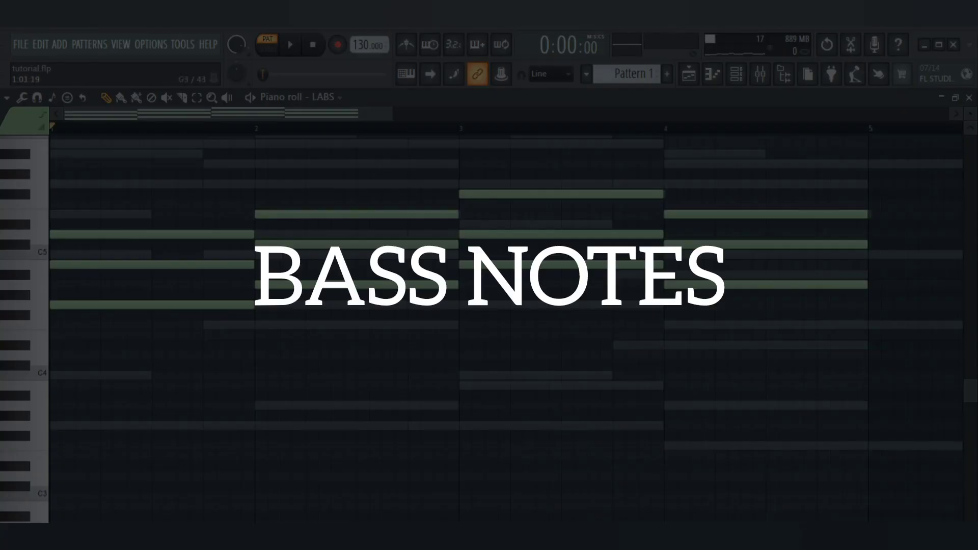
left_click(62, 425)
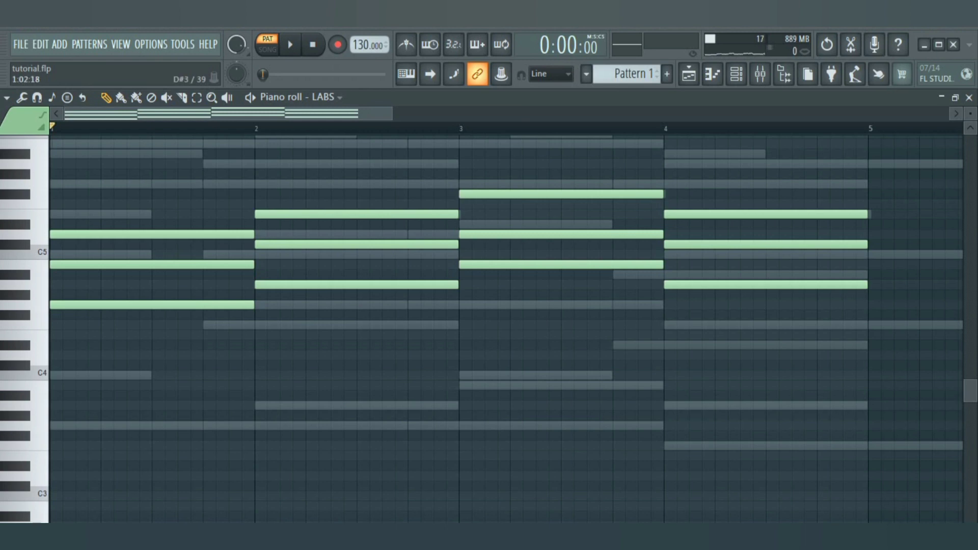
left_click(61, 425)
left_click_drag(70, 426, 57, 425)
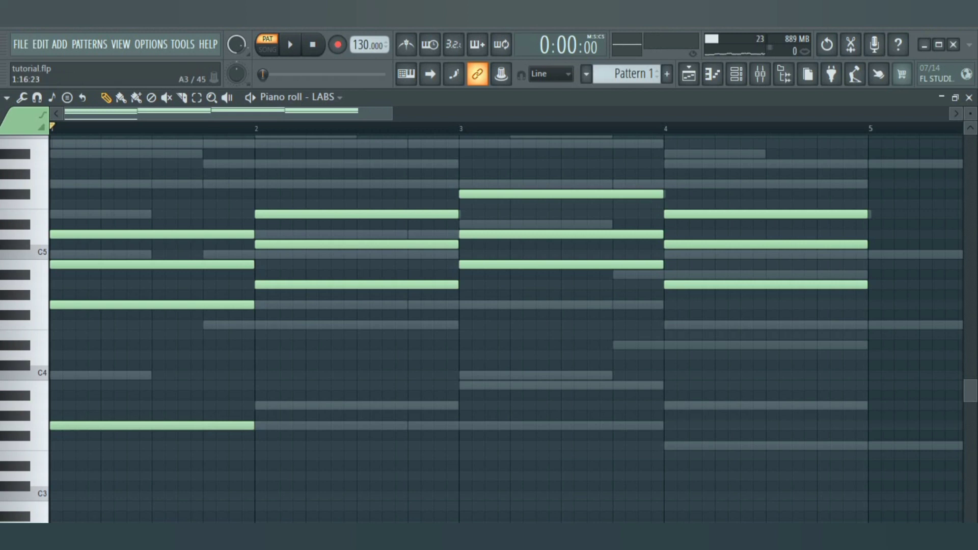
left_click(256, 406)
left_click(460, 386)
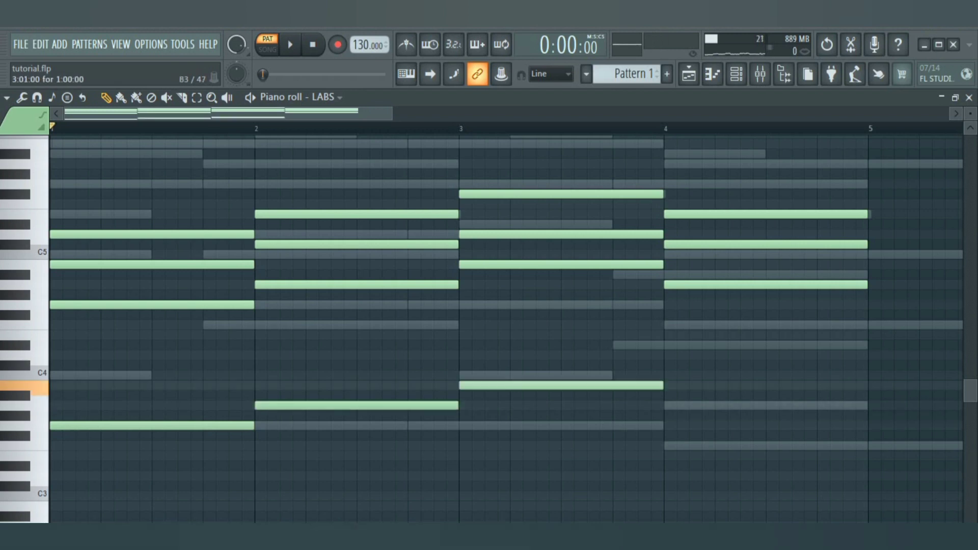
left_click(665, 405)
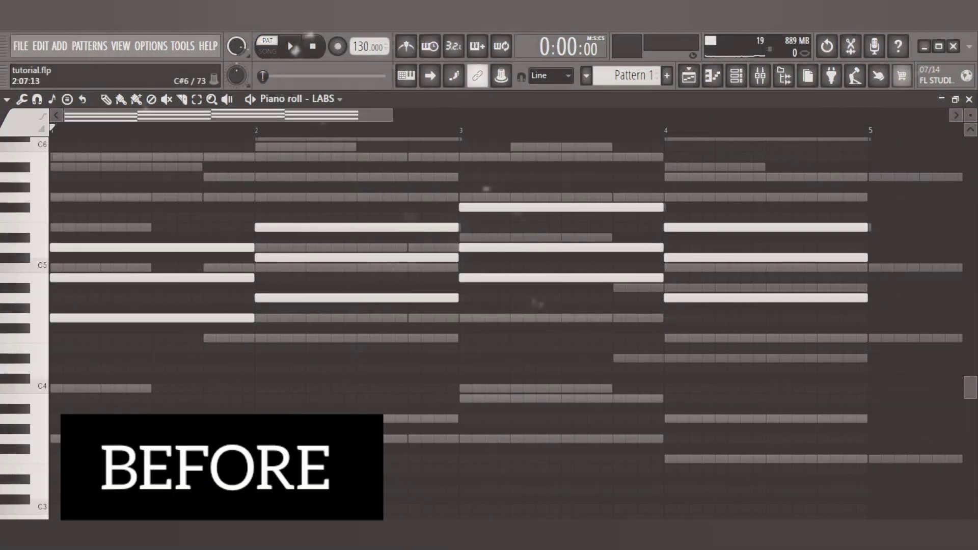
Step: Play the pattern to hear the chords with the added bass notes, and stop playback
key("space")
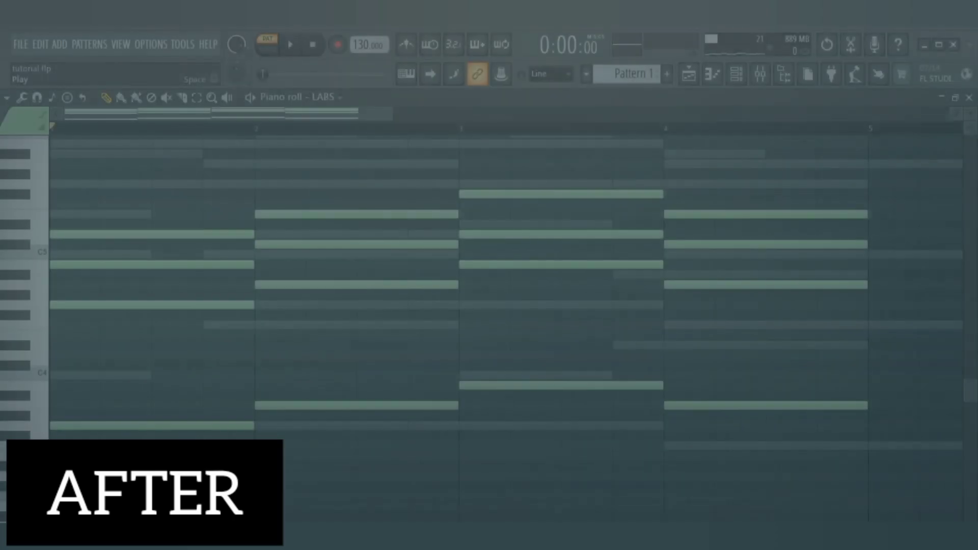
key("space")
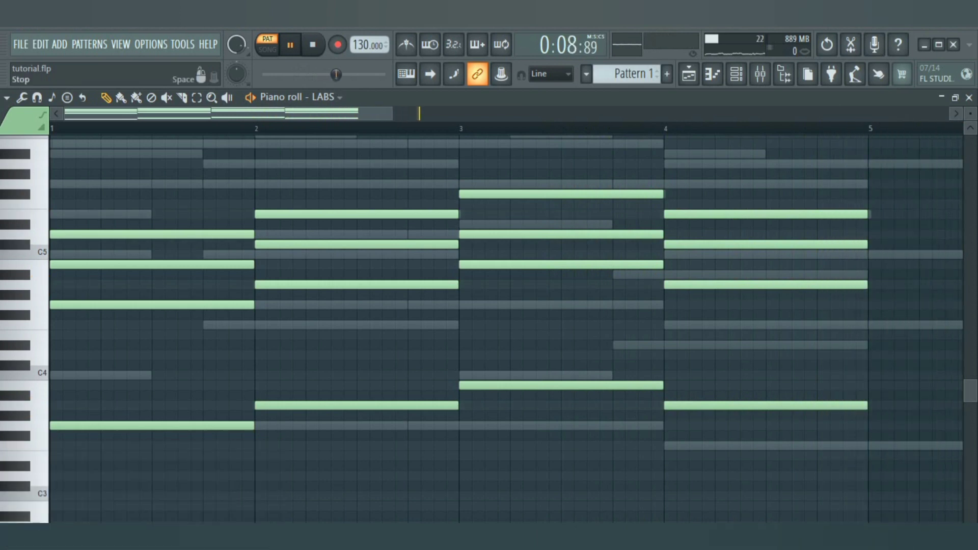
left_click(313, 44)
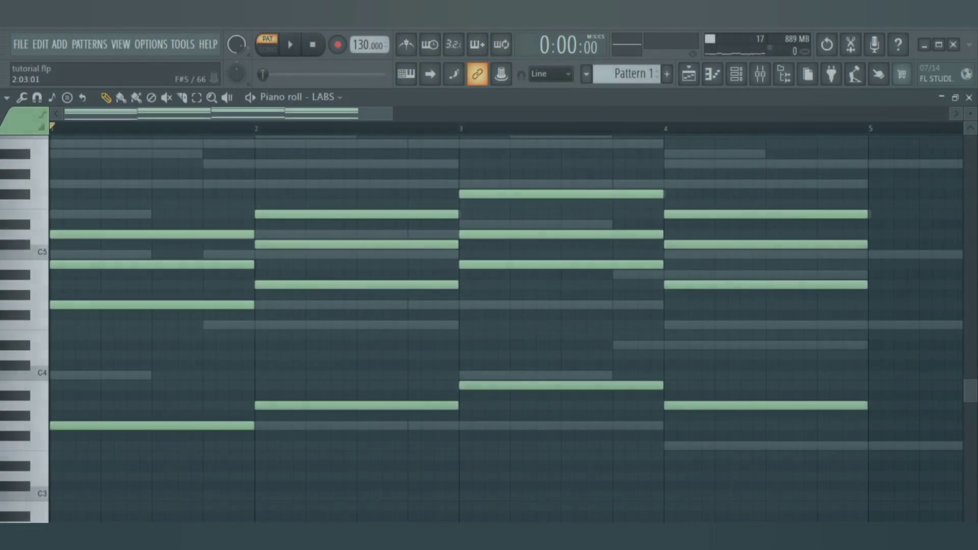
scroll(361, 191, "up", 2)
scroll(361, 190, "up", 2)
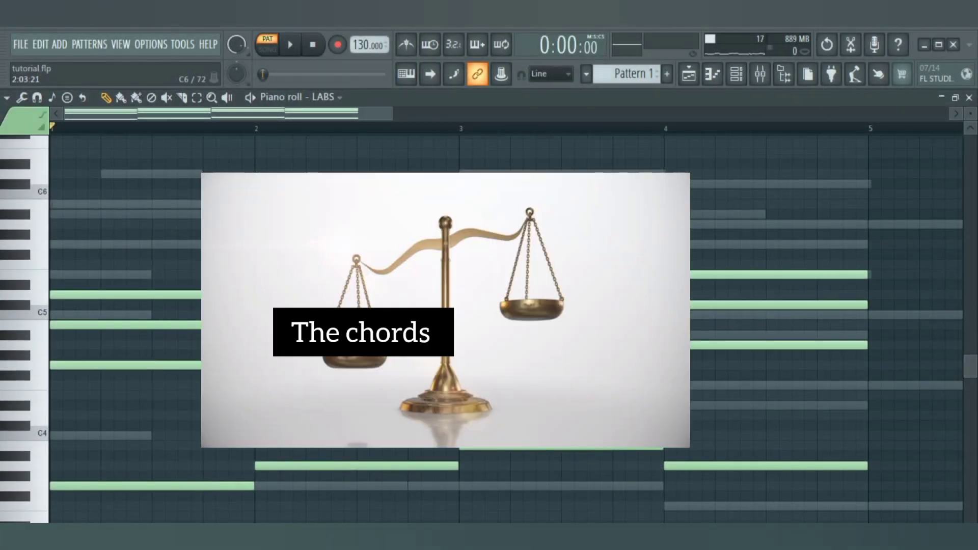
left_click(196, 98)
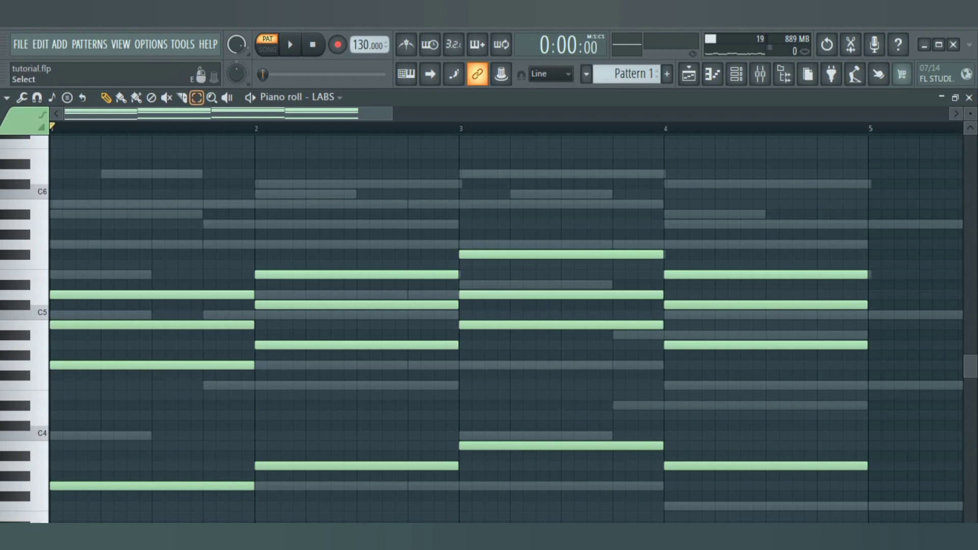
scroll(504, 326, "down", 2)
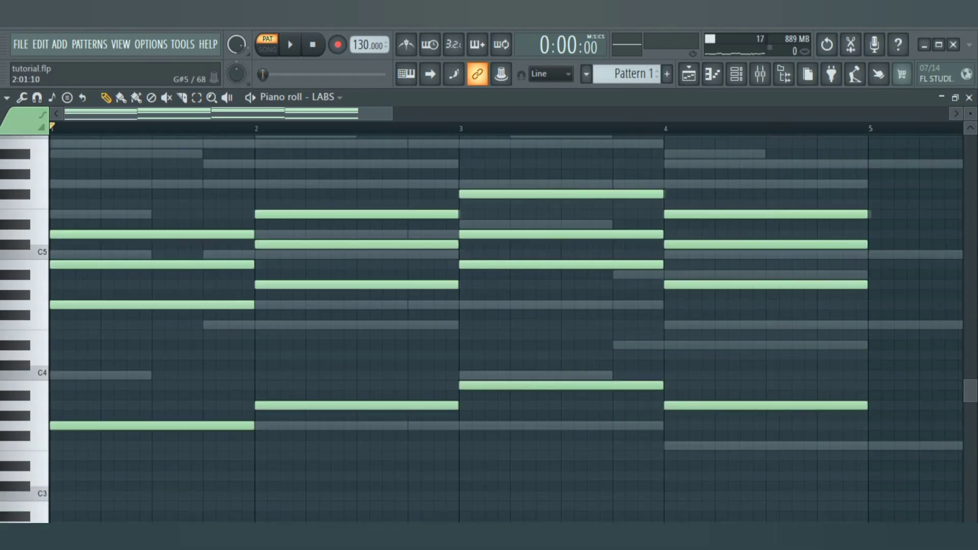
scroll(504, 326, "up", 2)
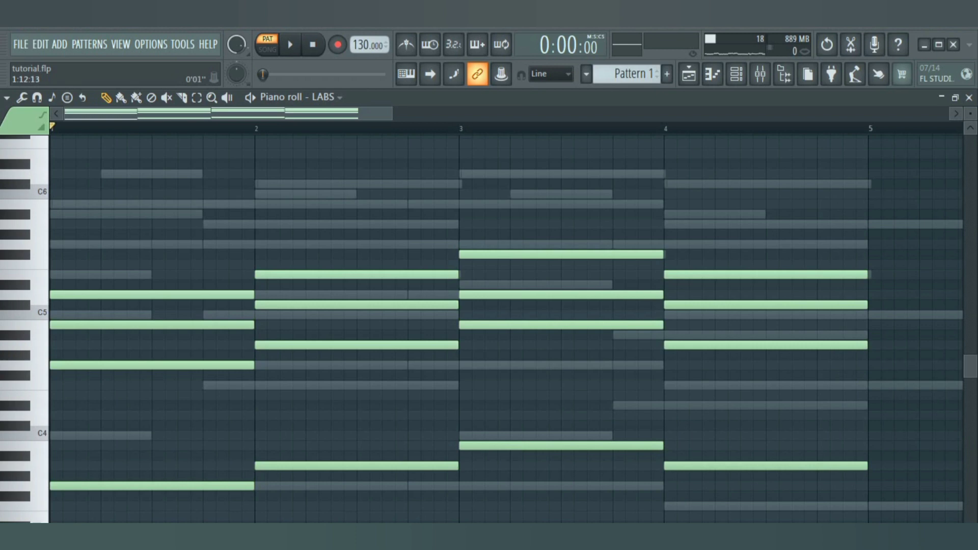
key("e")
scroll(504, 326, "down", 2)
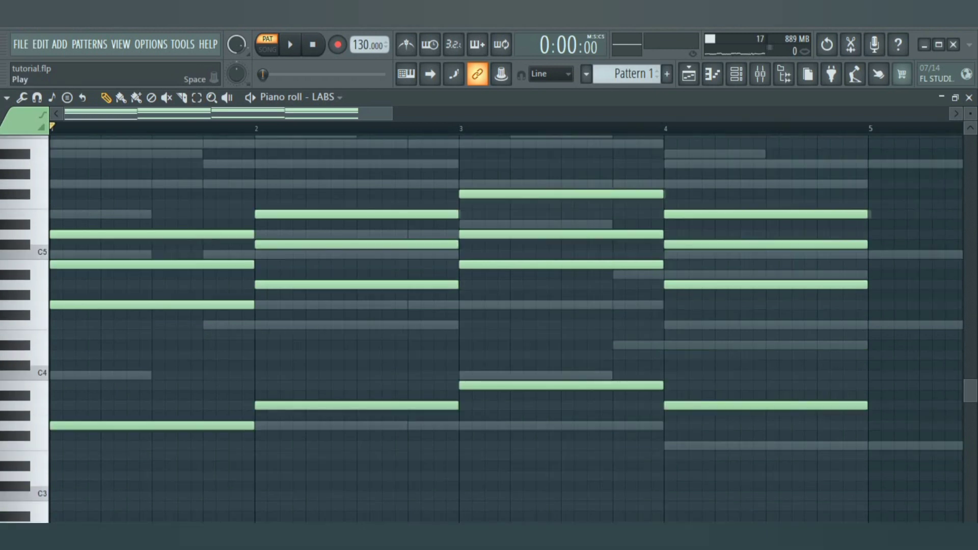
scroll(504, 326, "up", 1)
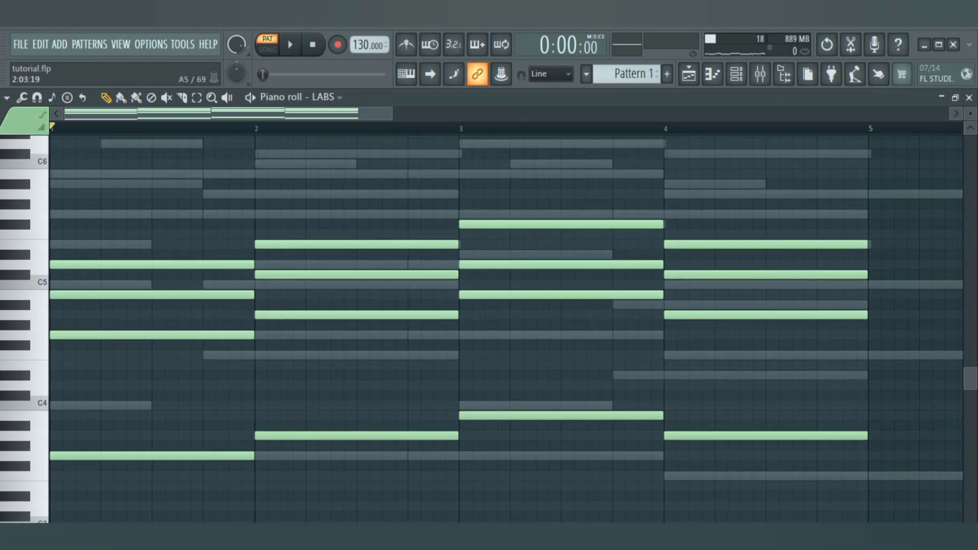
scroll(505, 326, "up", 1)
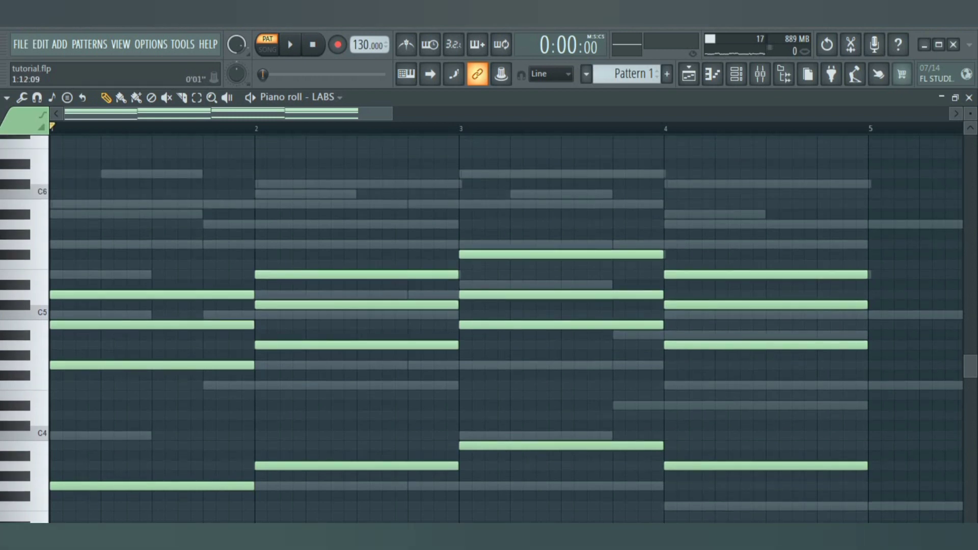
key("e")
scroll(504, 326, "down", 2)
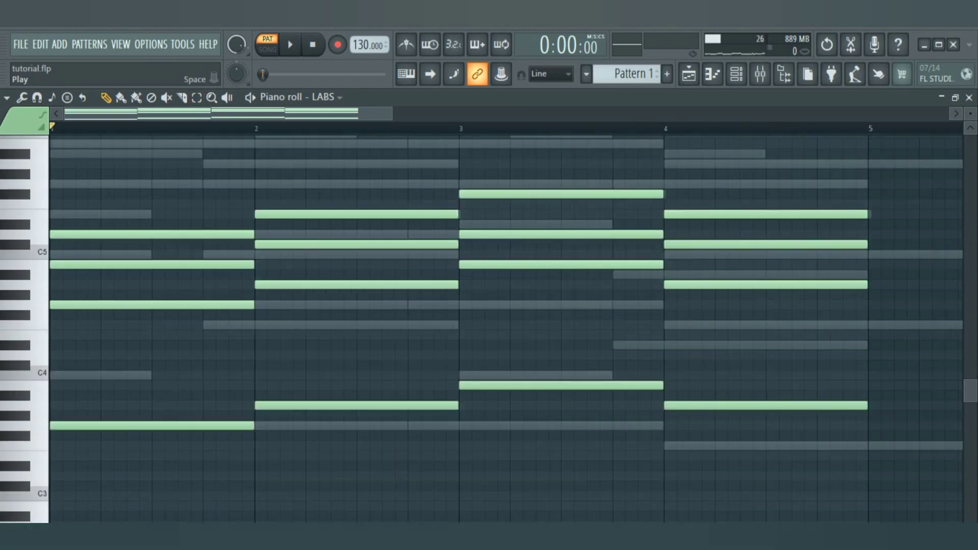
scroll(489, 326, "up", 1)
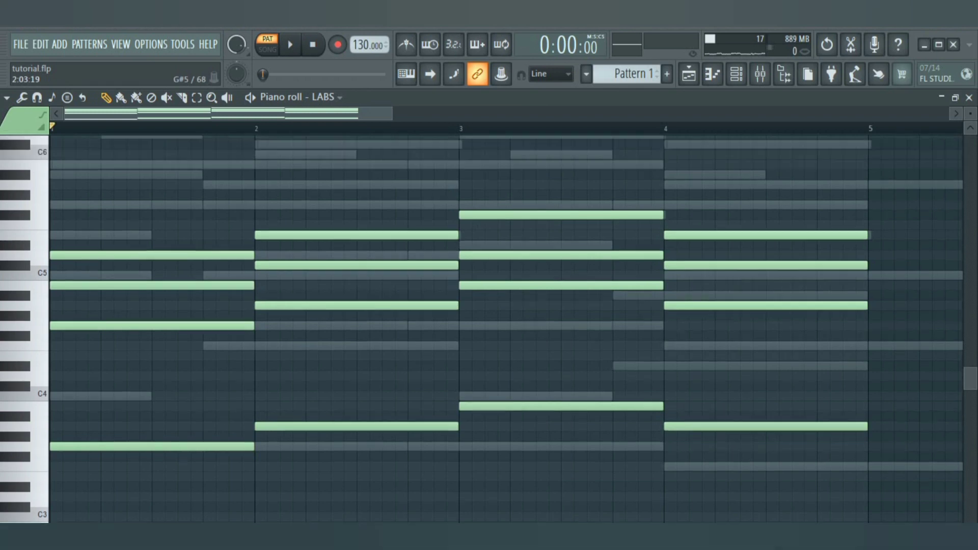
scroll(489, 326, "up", 1)
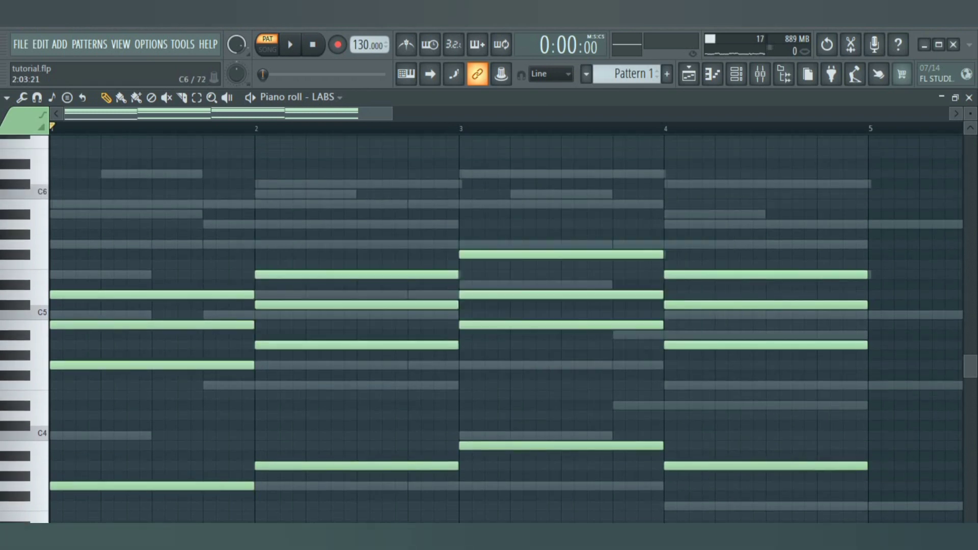
Step: Select the thirds of the first two chords, B4 in bar 1 and C#5 in bar 2
key("e")
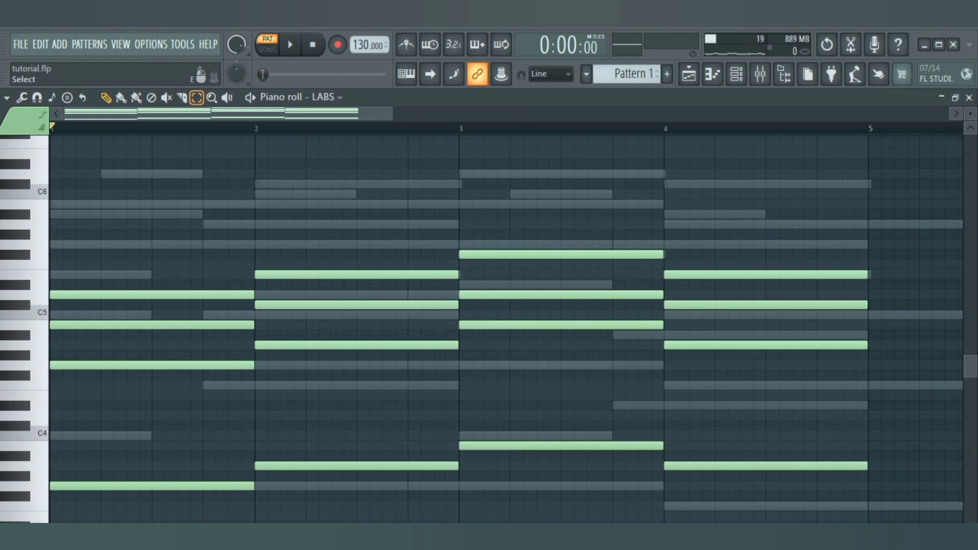
left_click_drag(202, 325, 279, 305)
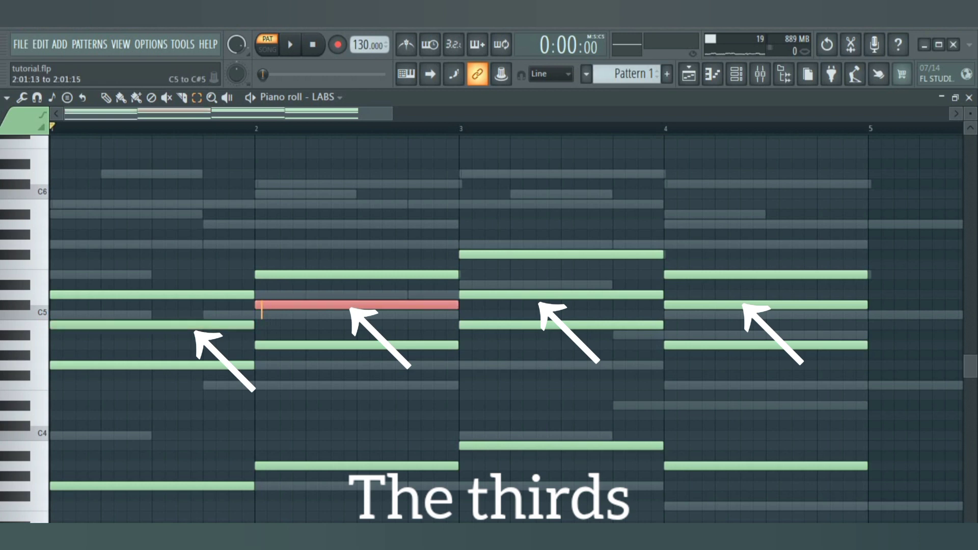
left_click(260, 314)
left_click_drag(213, 324, 222, 325)
left_click_drag(263, 315, 282, 303)
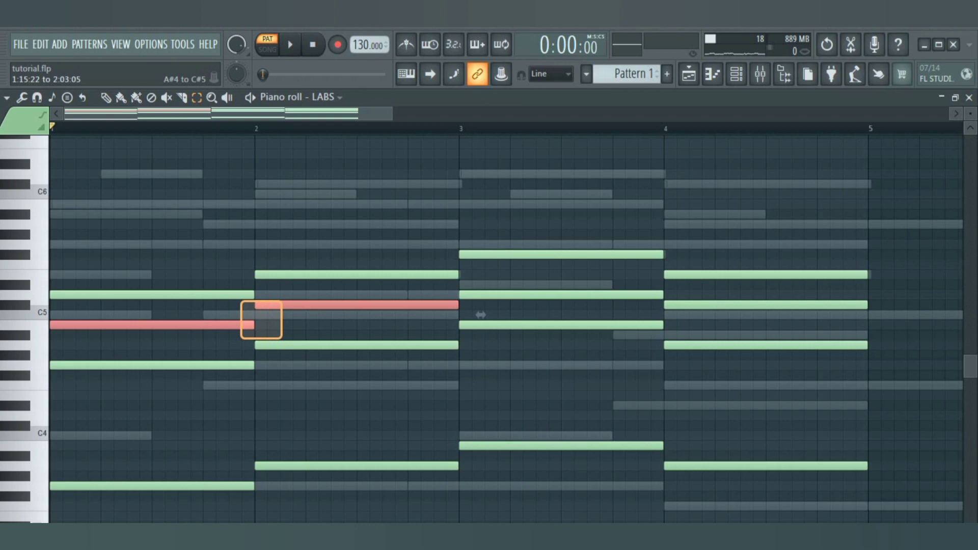
Step: Pick out the root, third and fifth of the bar 1 chord one after another
left_click(164, 366)
left_click(173, 325)
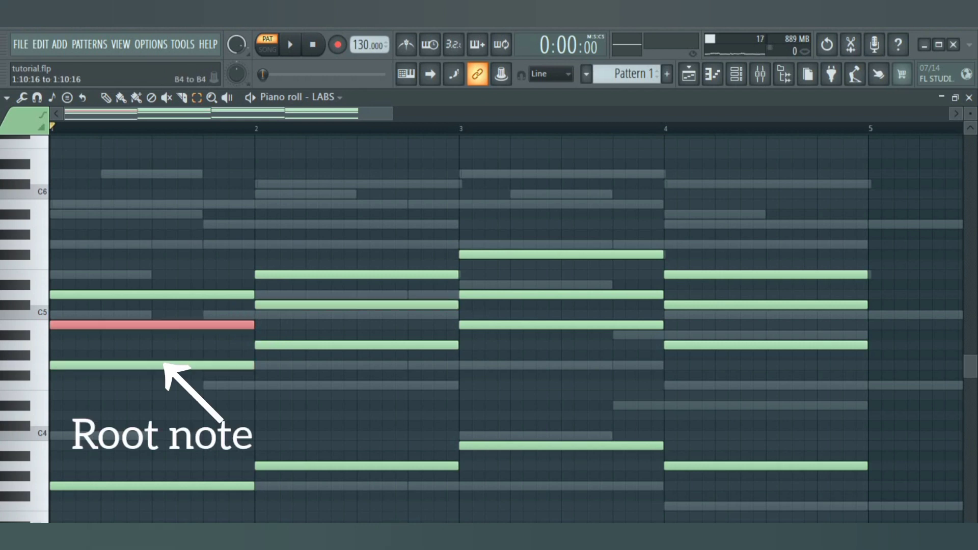
left_click(181, 295)
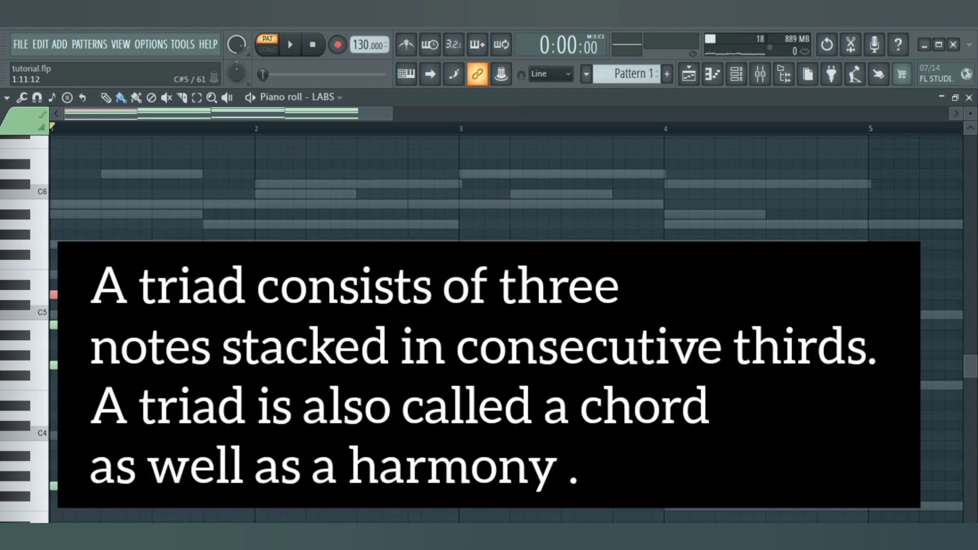
Step: Move the chord thirds in bars 1 to 4 up one octave, to B5, C#6, D6 and C#6
left_click(270, 305, "ctrl")
left_click_drag(177, 326, 278, 305)
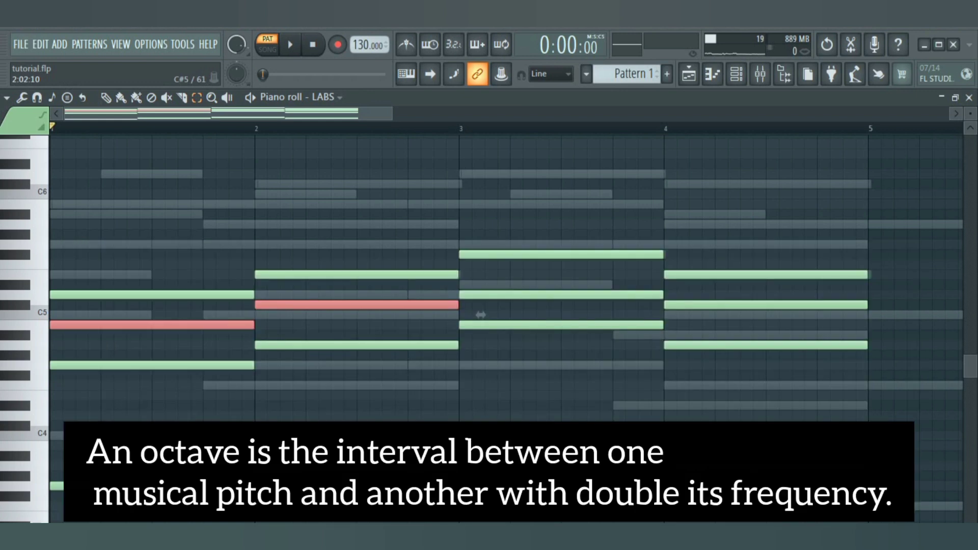
left_click_drag(480, 315, 480, 194)
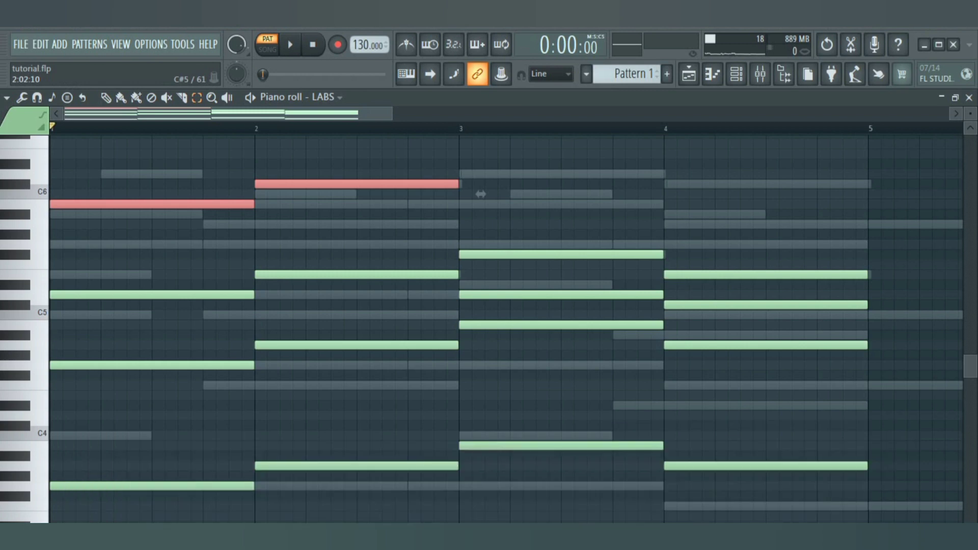
left_click(615, 294)
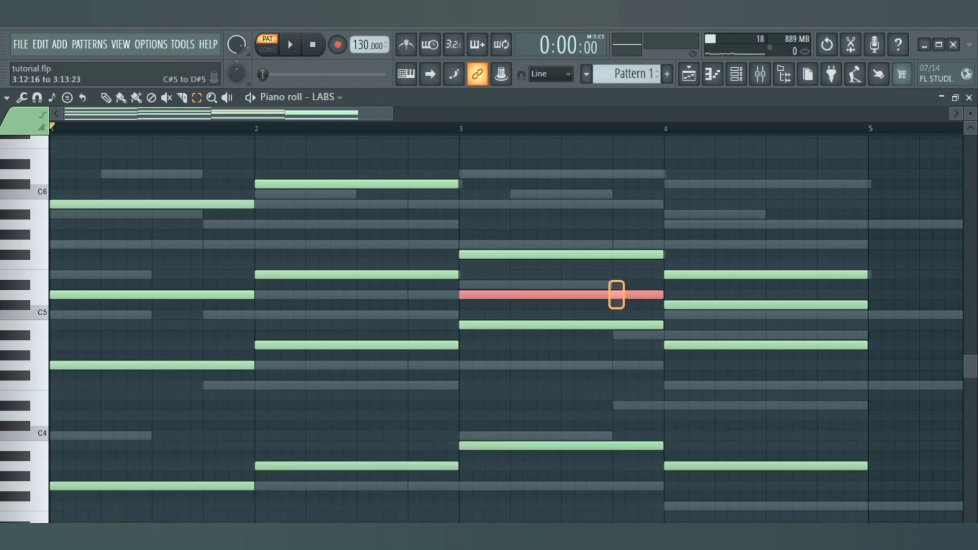
left_click_drag(647, 308, 682, 291)
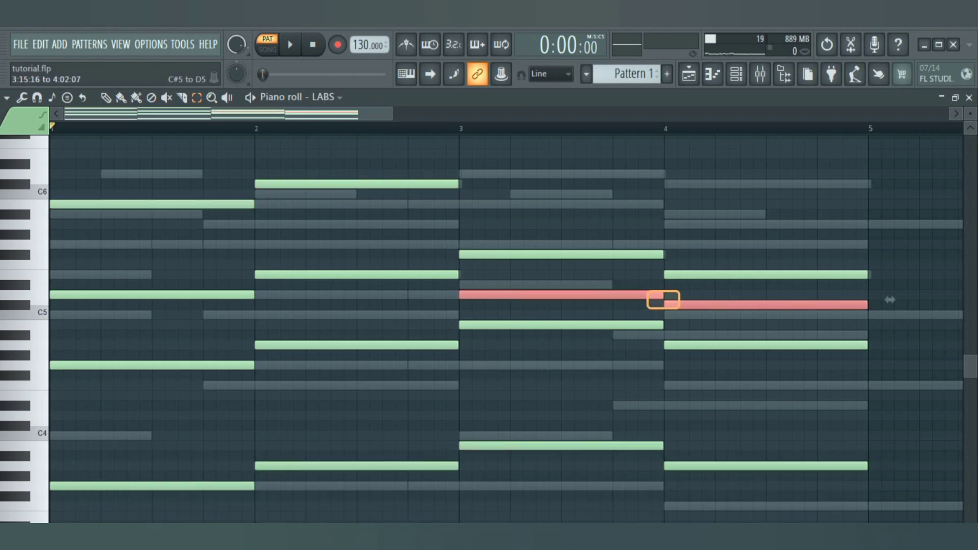
left_click_drag(890, 300, 890, 178)
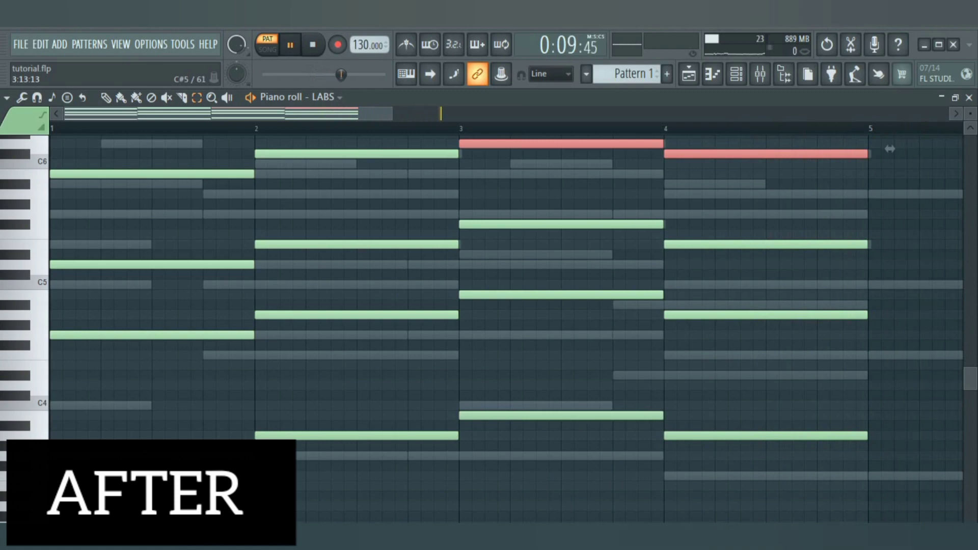
Step: Listen to the pattern with the raised thirds and stop playback
key("space")
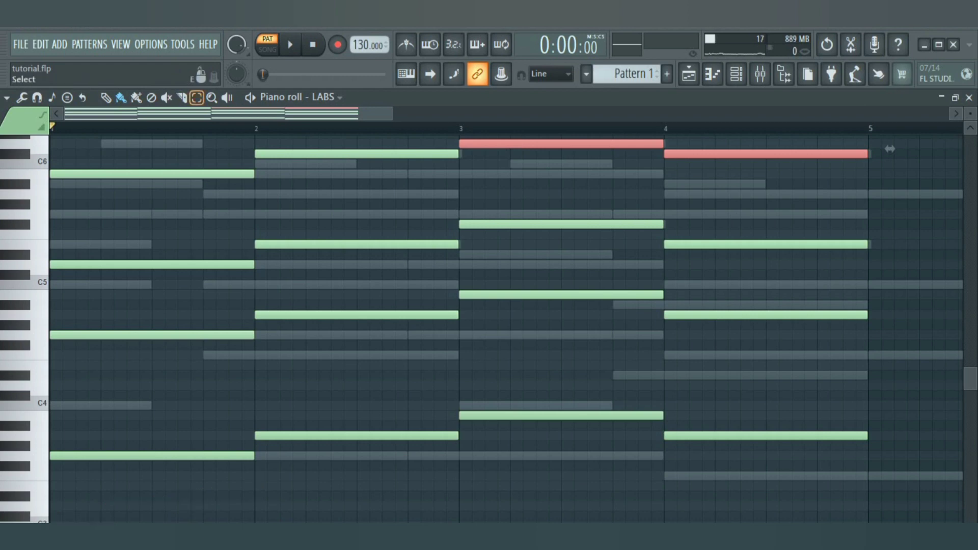
left_click(194, 264)
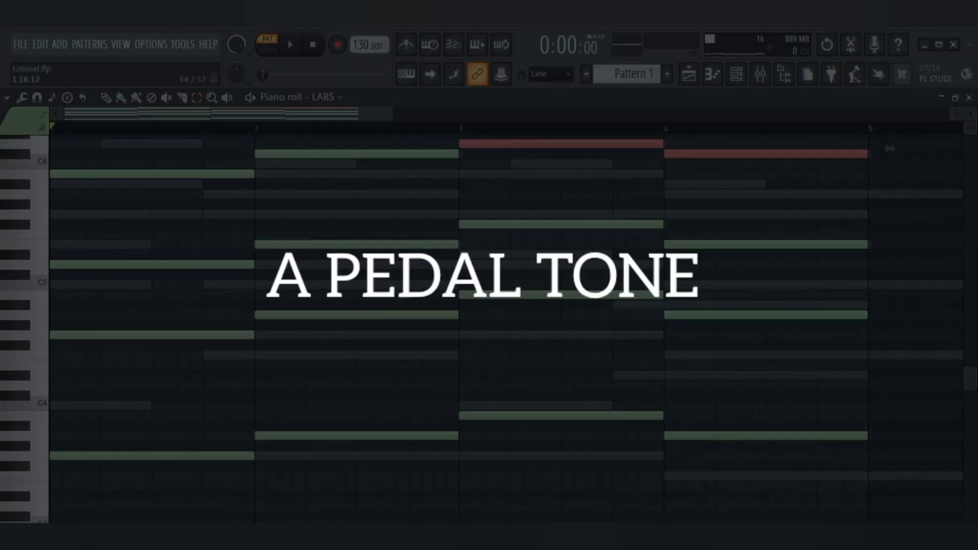
left_click(194, 264)
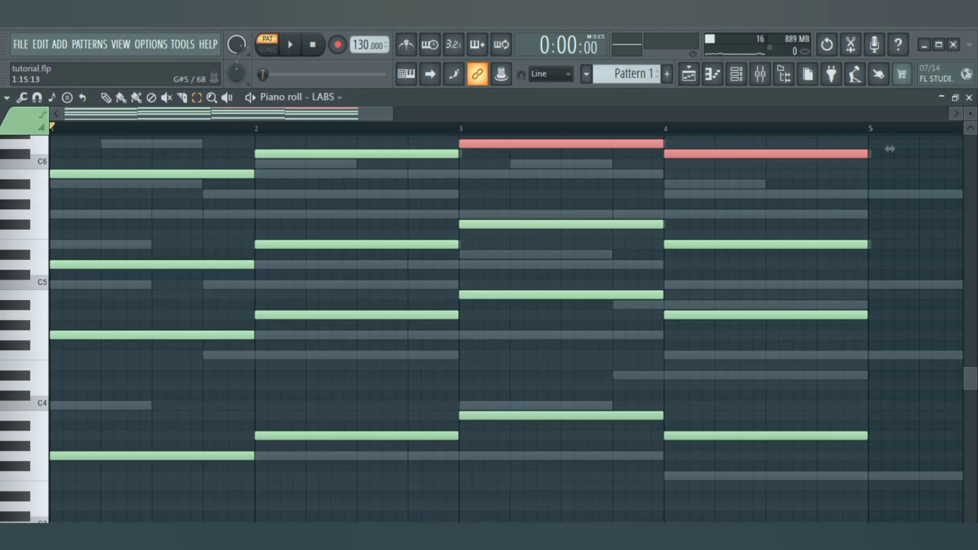
Step: Duplicate the D5 note of the bar 1 chord into bars 2, 3 and 4 as a pedal tone
left_click(194, 265)
left_click(197, 97)
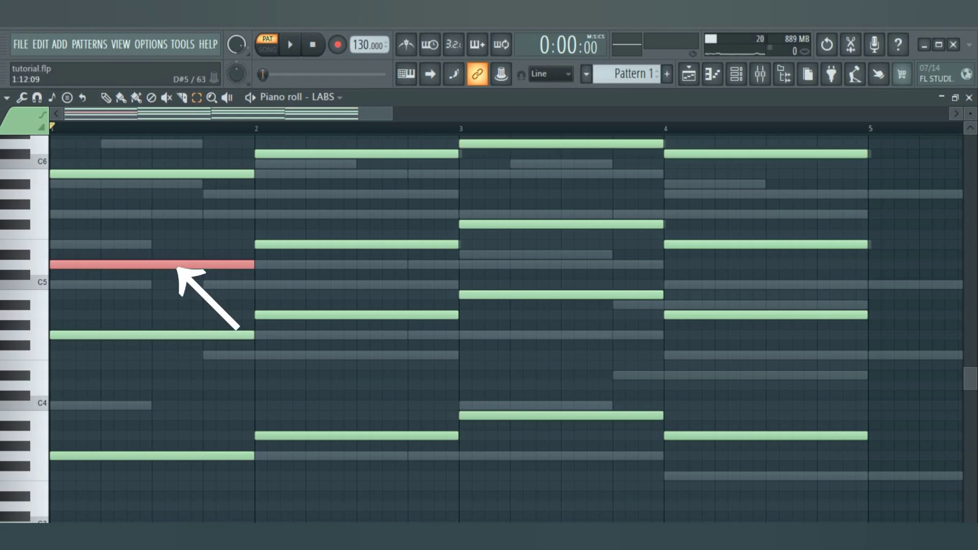
key("ctrl+b")
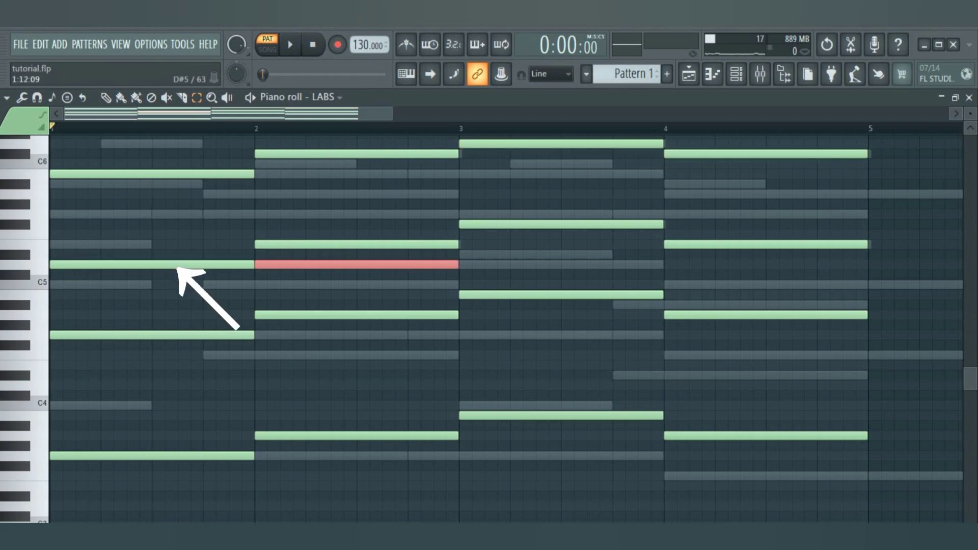
key("ctrl+b")
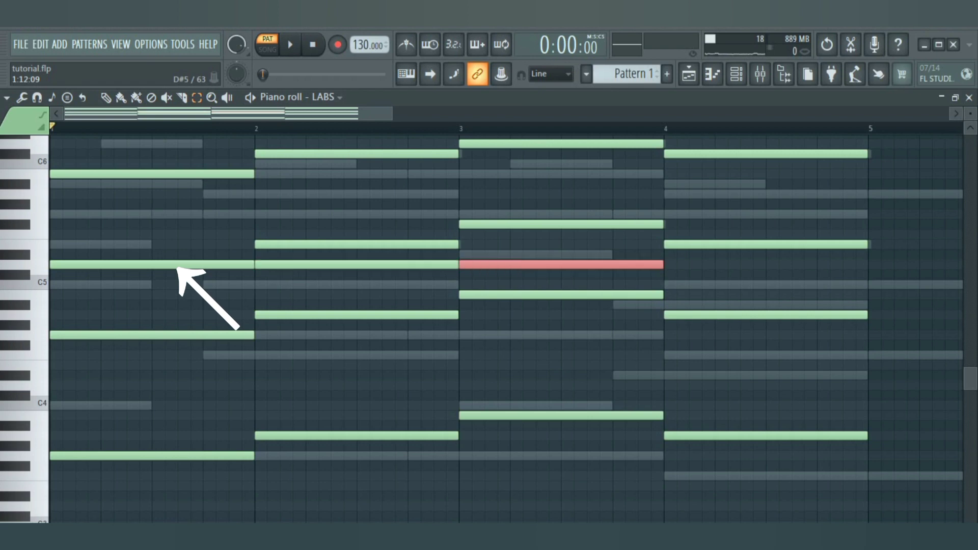
key("ctrl+b")
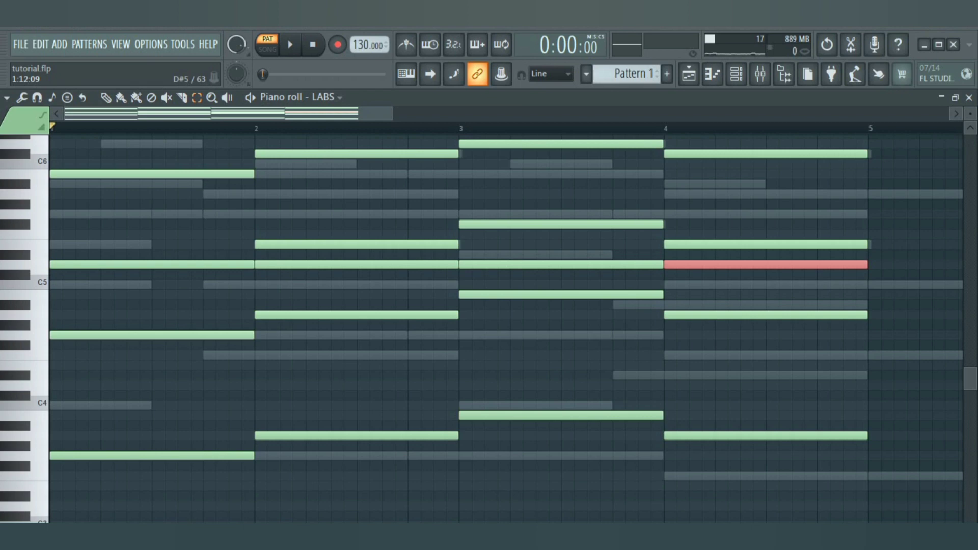
Step: Listen to the pattern with the D5 pedal tone and stop playback
scroll(505, 326, "up", 1)
key("space")
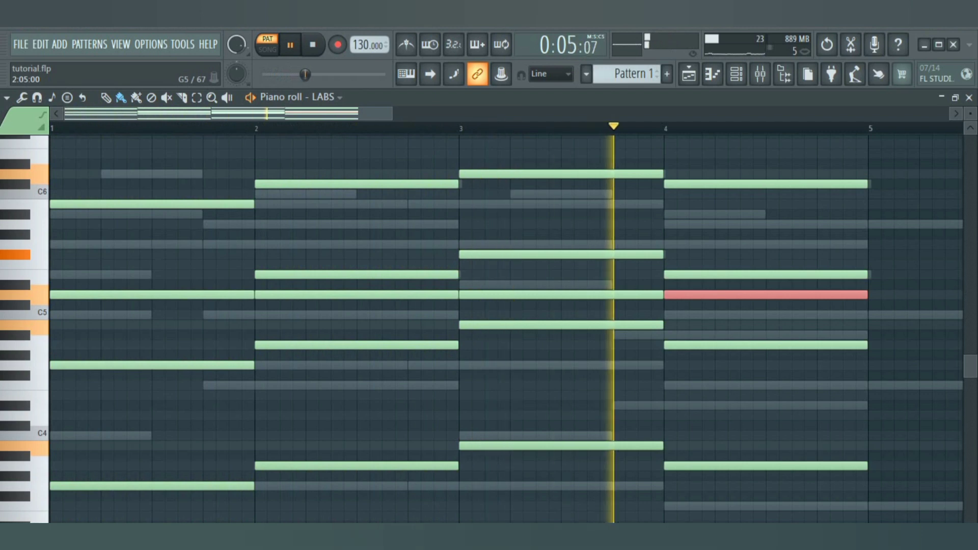
key("space")
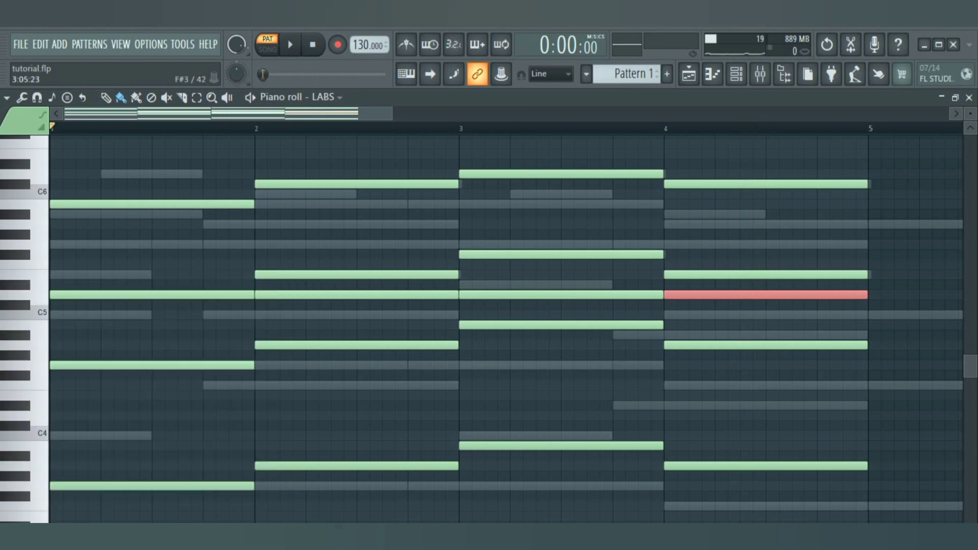
Step: Select the added D5 pedal notes in bars 2 to 4 to point them out
key("ctrl+d")
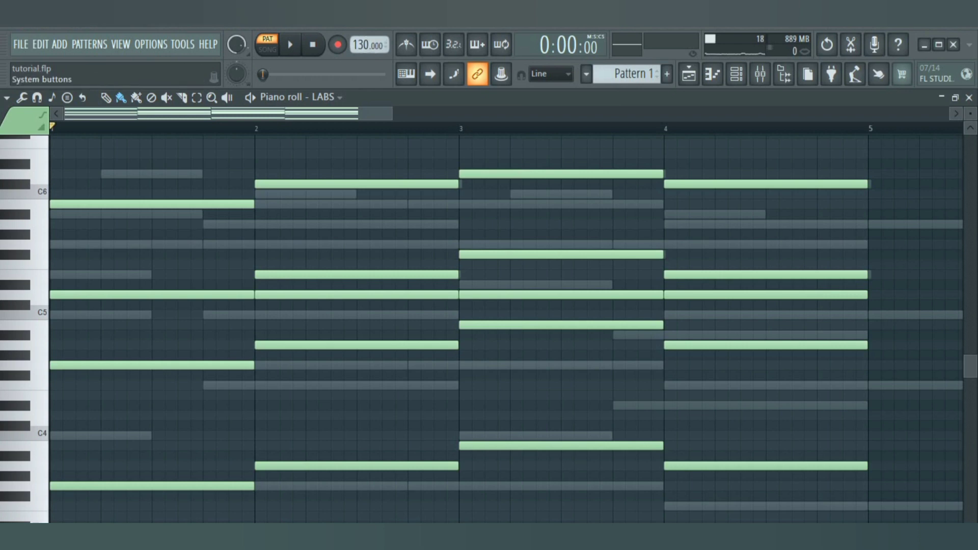
left_click(744, 294, "ctrl")
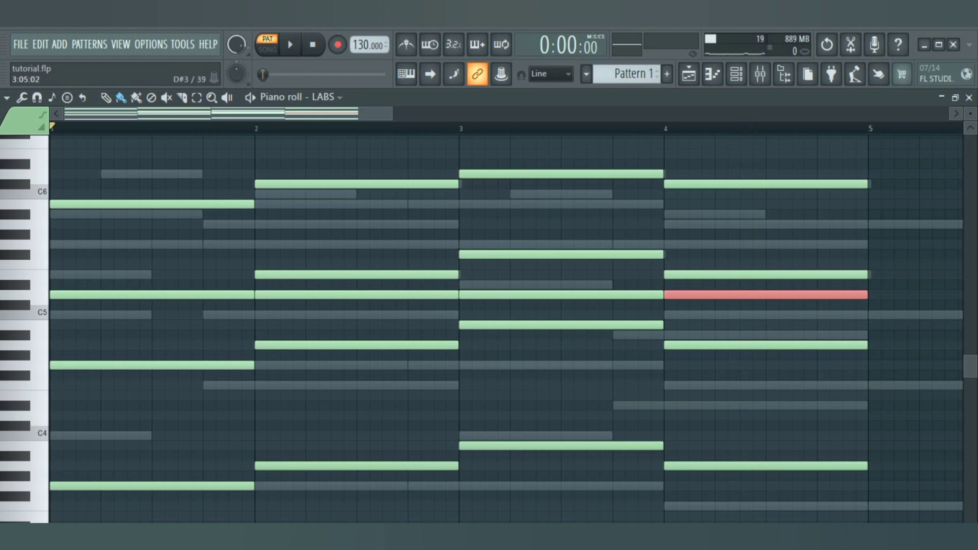
left_click(511, 521, "ctrl")
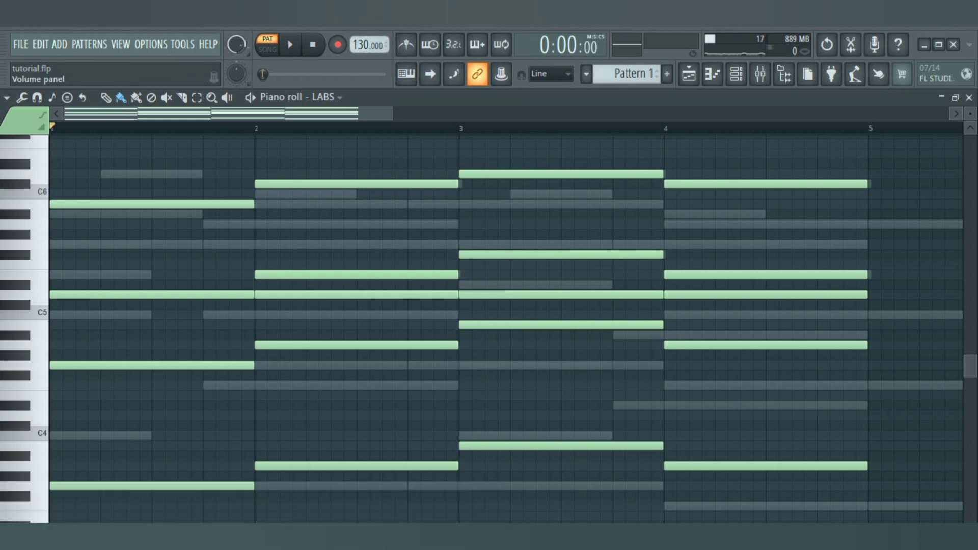
left_click_drag(927, 284, 835, 299)
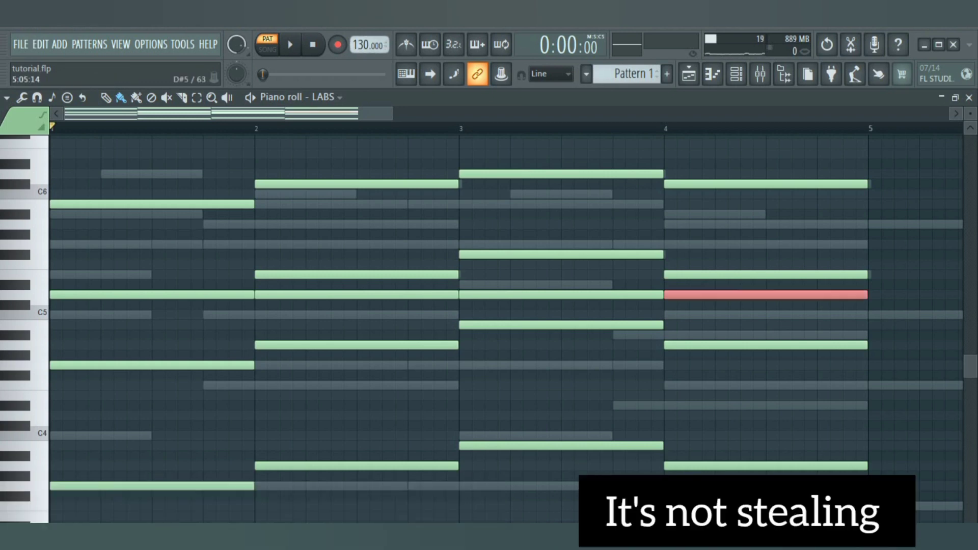
left_click(511, 521, "ctrl")
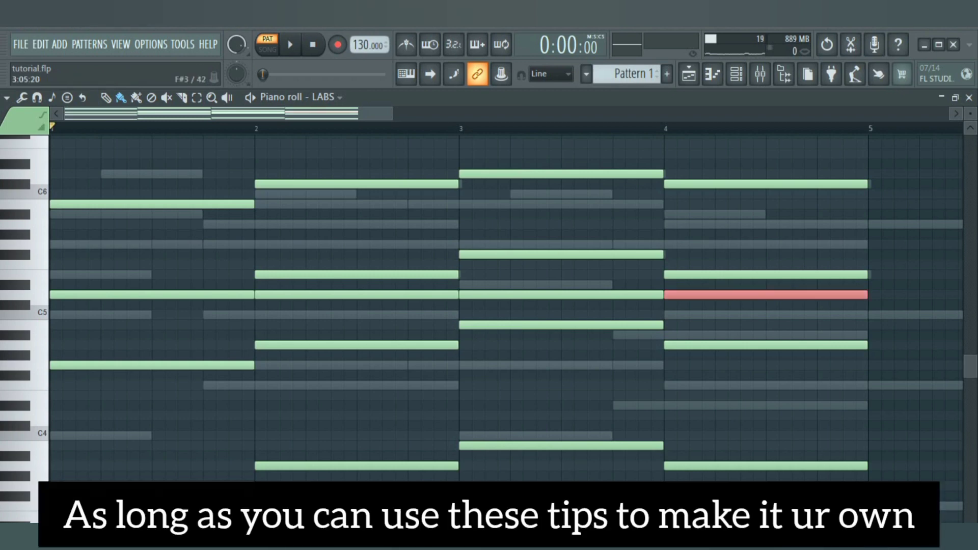
key("ctrl+d")
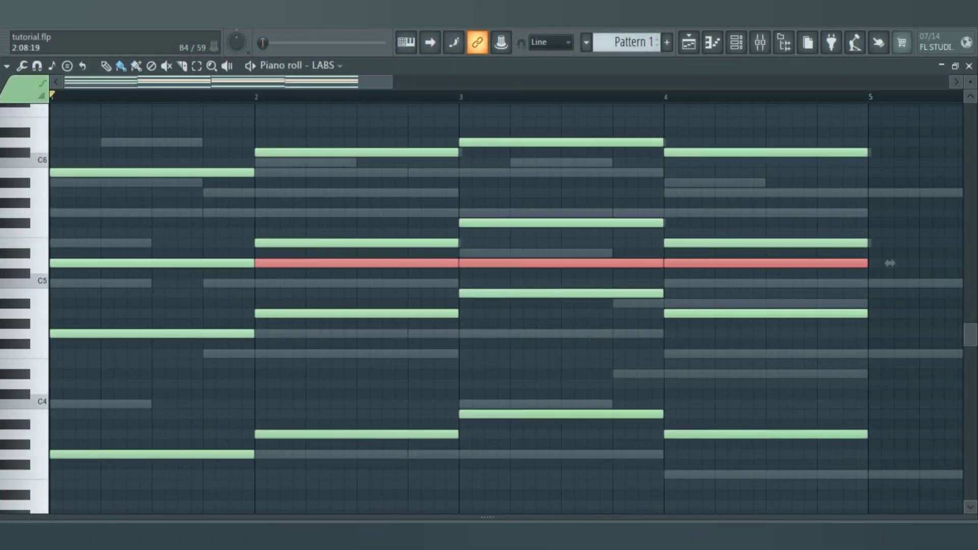
Step: Play the pattern again, checking the LABS preset selector for the Soft Piano sound
key("space")
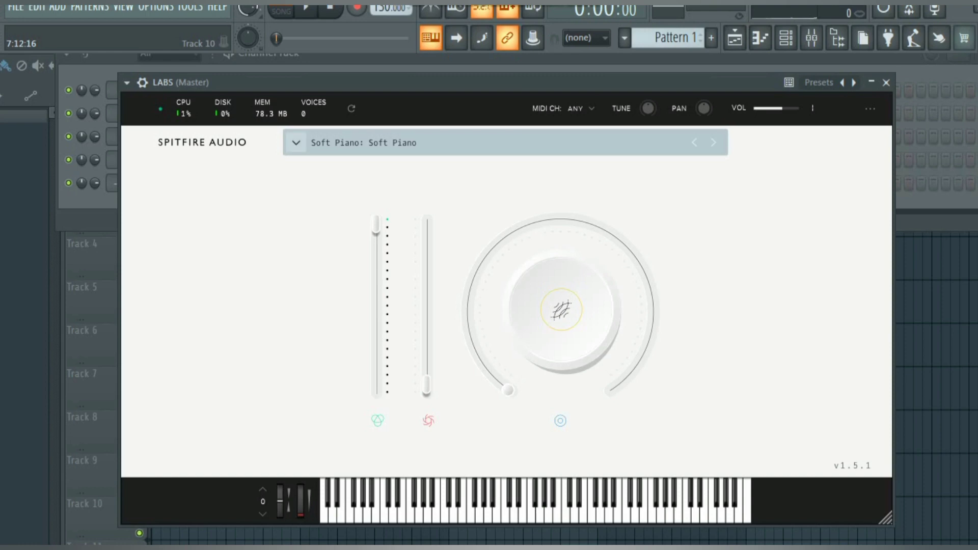
left_click(296, 143)
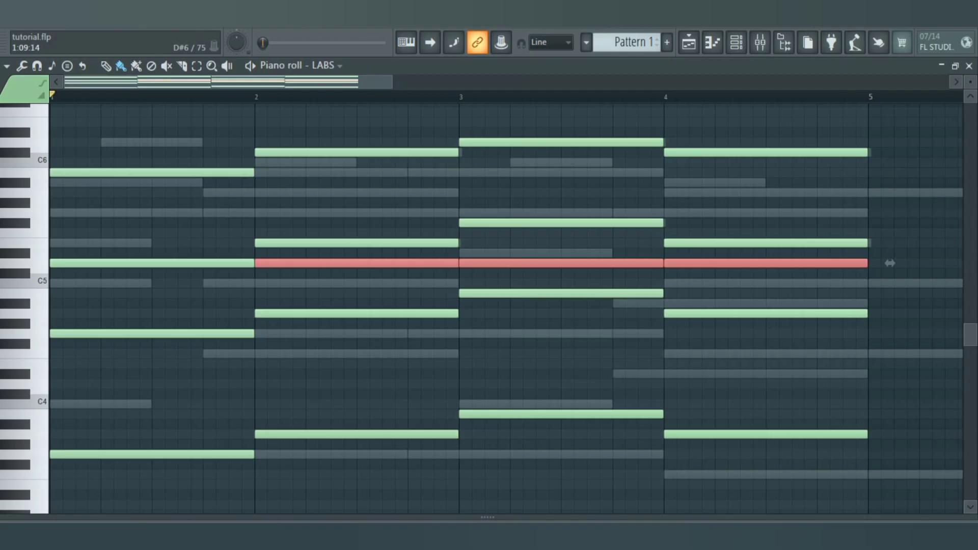
key("space")
key("space")
Step: Examine the register above the chords, around C6 to C7, and its ghost notes as a guide for a top melody
scroll(890, 263, "up", 6)
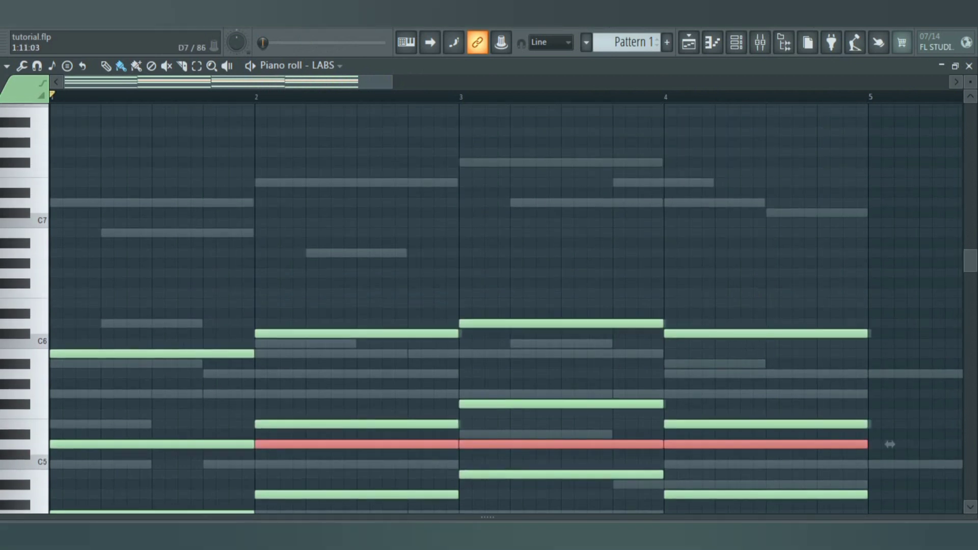
scroll(506, 309, "down", 2)
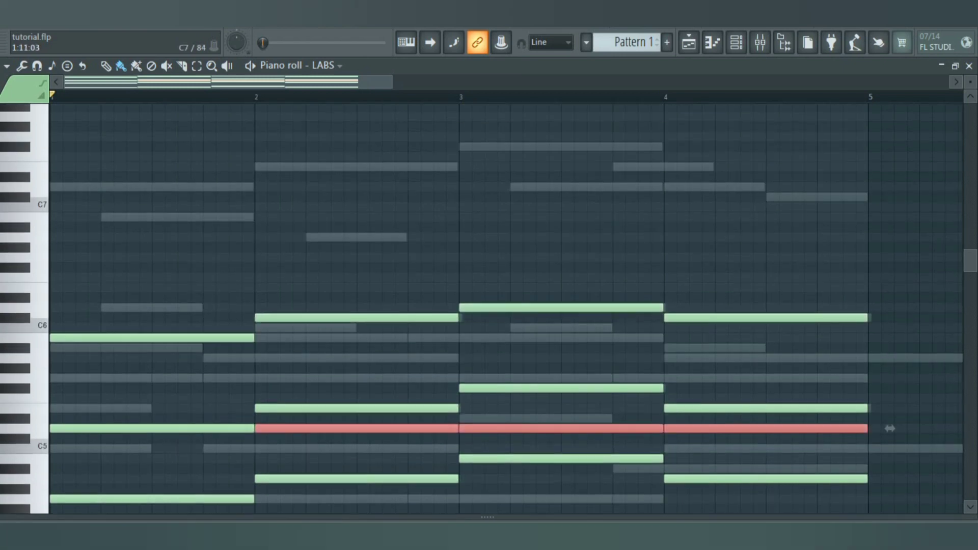
scroll(505, 309, "up", 2)
scroll(890, 444, "down", 3)
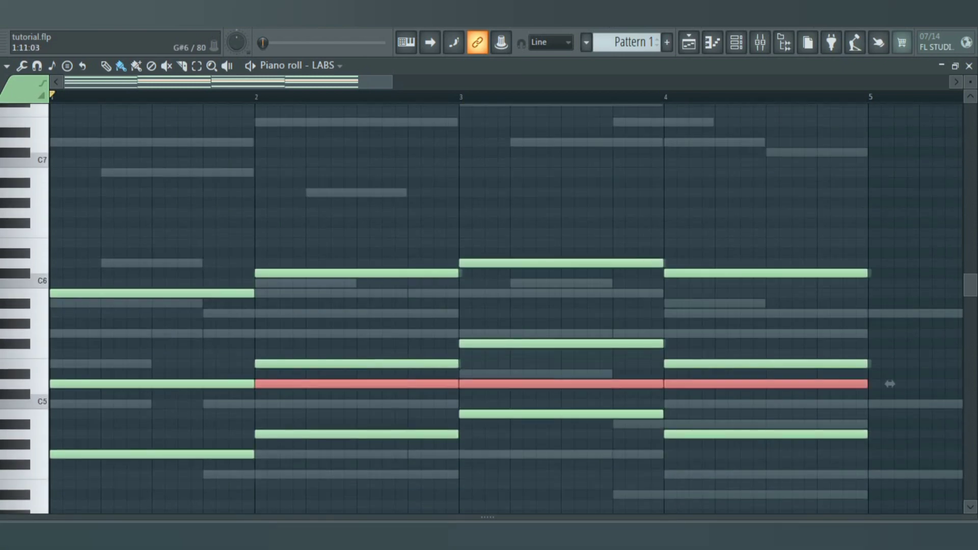
scroll(890, 444, "up", 3)
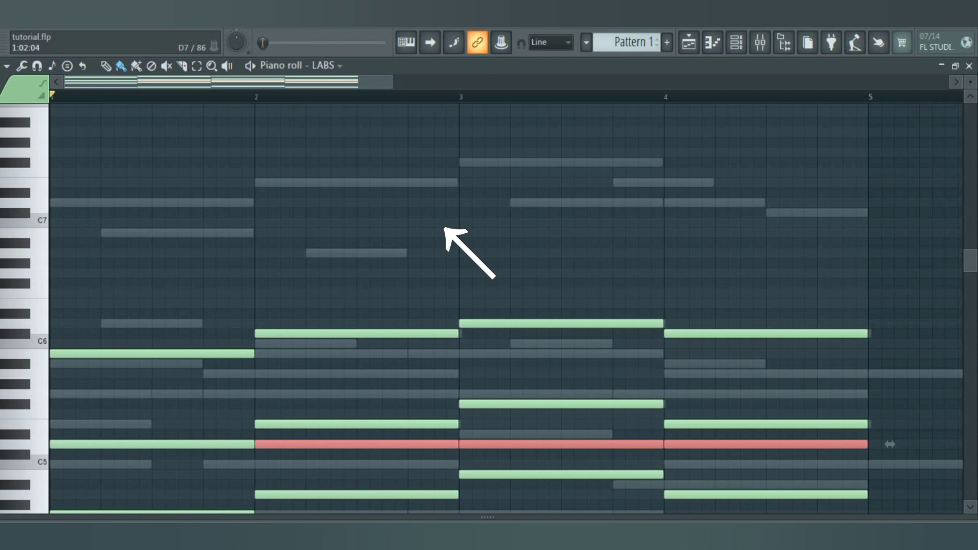
scroll(889, 445, "down", 2)
scroll(890, 444, "up", 2)
scroll(890, 444, "down", 3)
scroll(890, 444, "up", 3)
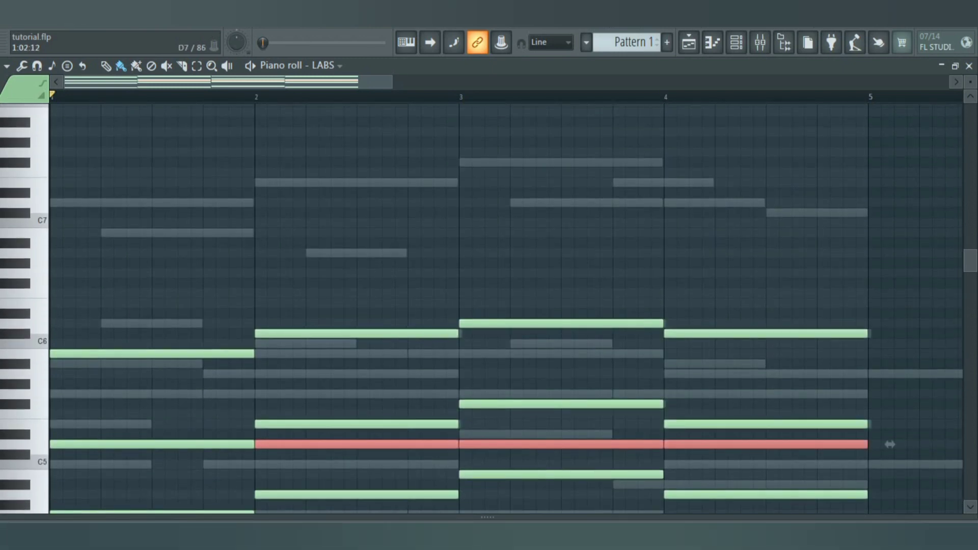
Step: Add melody notes: a full-bar D7 and a three-beat B6 from beat 2 in bar 1, a full-bar E7 and a two-beat A6 from beat 2 in bar 2
left_click_drag(65, 203, 53, 203)
left_click(102, 233)
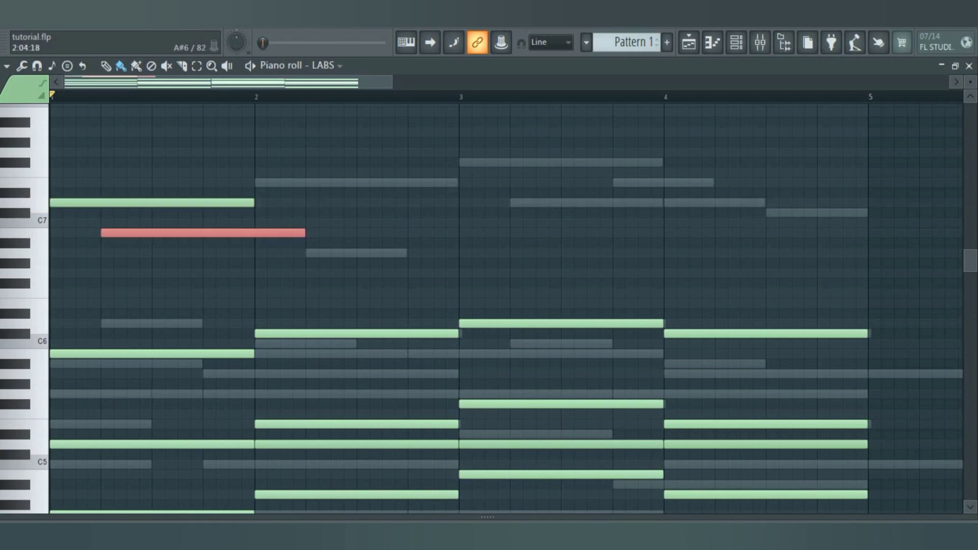
left_click_drag(305, 233, 254, 233)
left_click(310, 253)
left_click_drag(456, 253, 404, 253)
left_click(258, 182)
left_click_drag(353, 182, 465, 183)
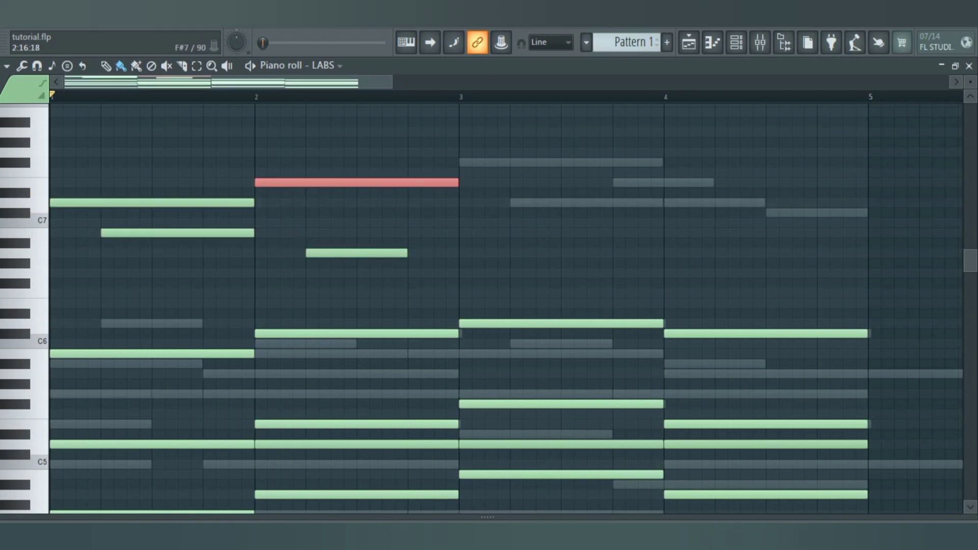
Step: Add bar 3 melody notes: a full-bar F#7, a D7 from beat 2 to the bar's end and a one-beat E7 on beat 4
left_click(464, 162)
left_click(616, 182)
left_click_drag(815, 182, 664, 182)
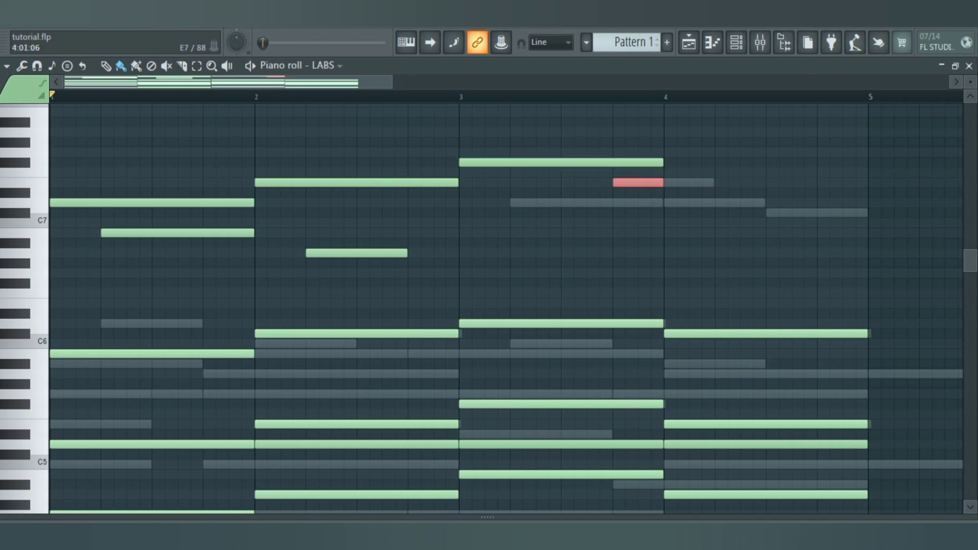
left_click(511, 202)
left_click_drag(558, 202, 661, 203)
Step: Add a two-beat D7 and a two-beat C#7 in bar 4, and extend the E7 from bar 3 to two beats
left_click_drag(681, 203, 668, 202)
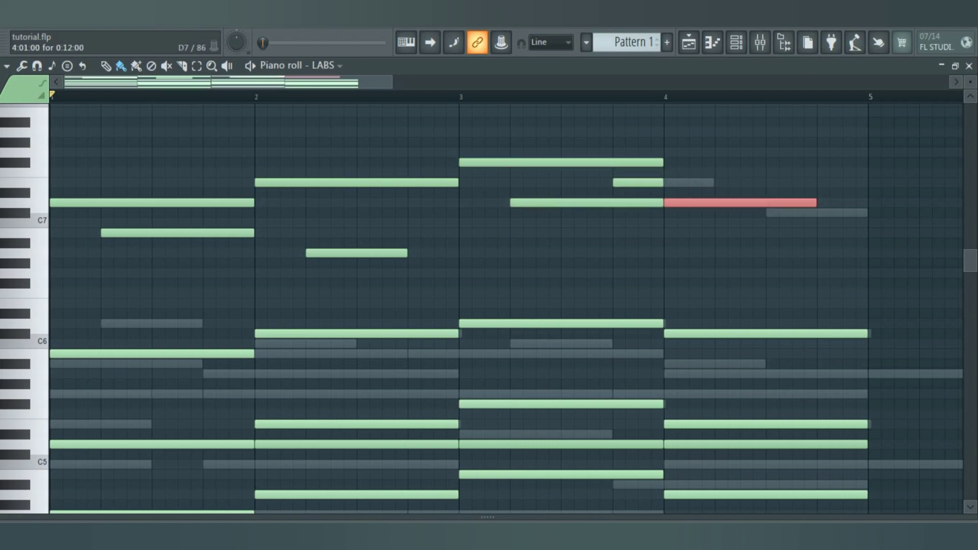
left_click_drag(813, 203, 763, 203)
left_click_drag(662, 182, 727, 182)
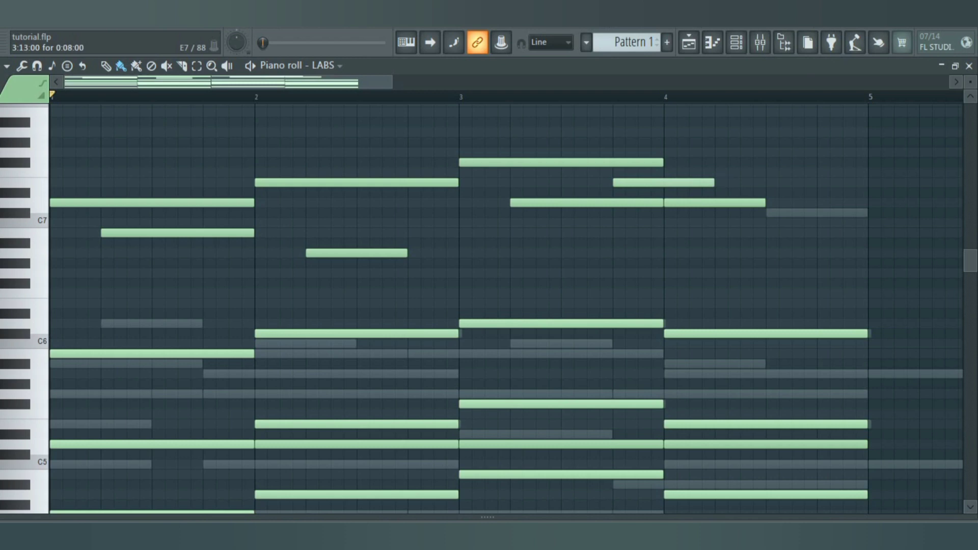
left_click(769, 213)
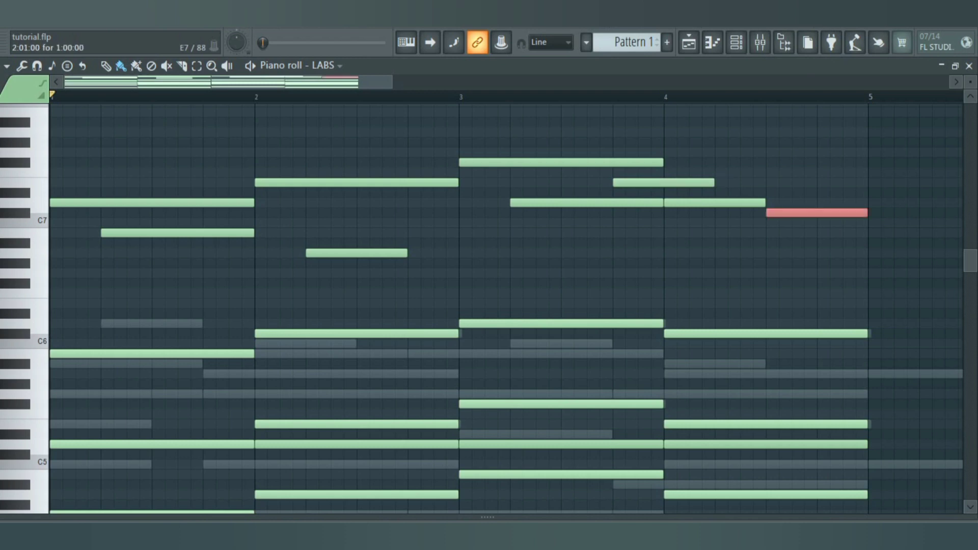
Step: Listen to the full pattern with the melody above the chords and stop playback
scroll(352, 183, "down", 2)
scroll(351, 183, "up", 1)
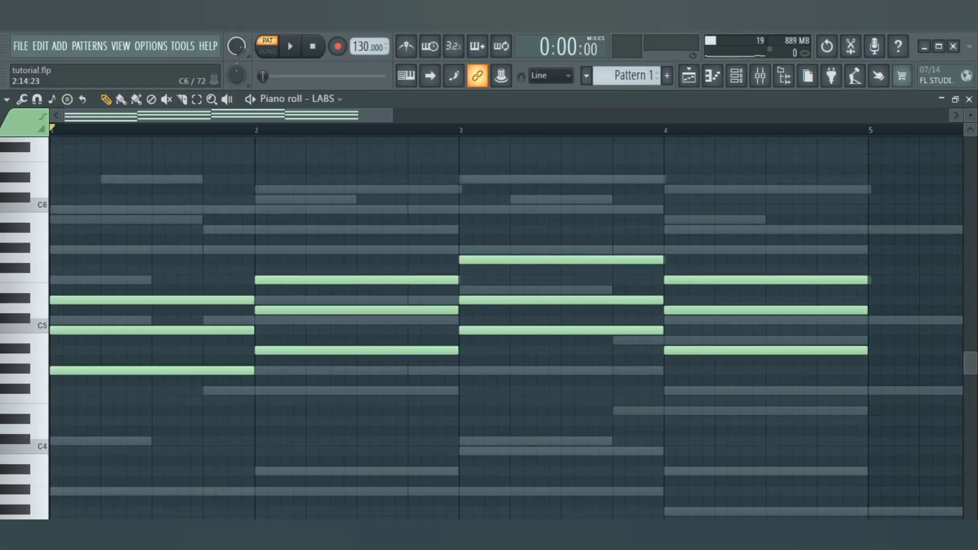
scroll(433, 285, "down", 2)
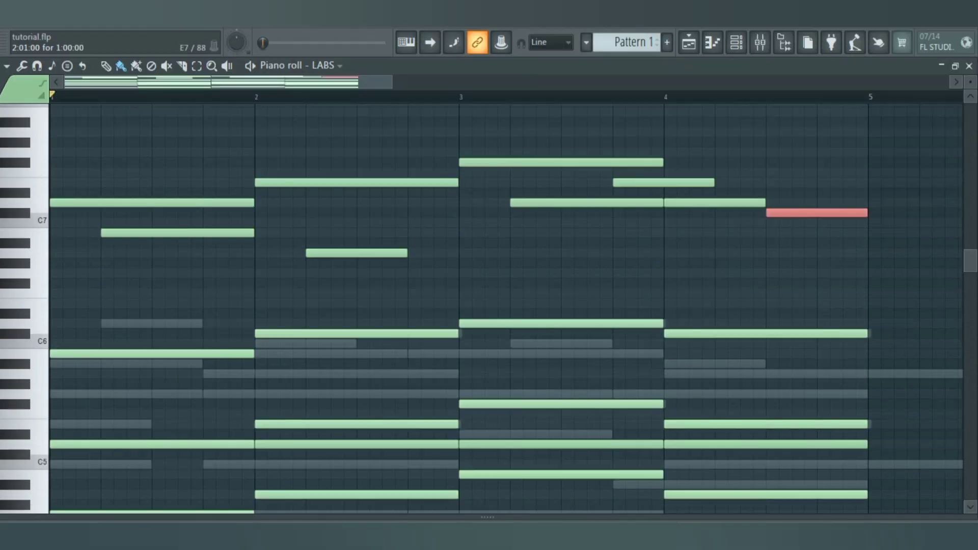
scroll(489, 305, "down", 2)
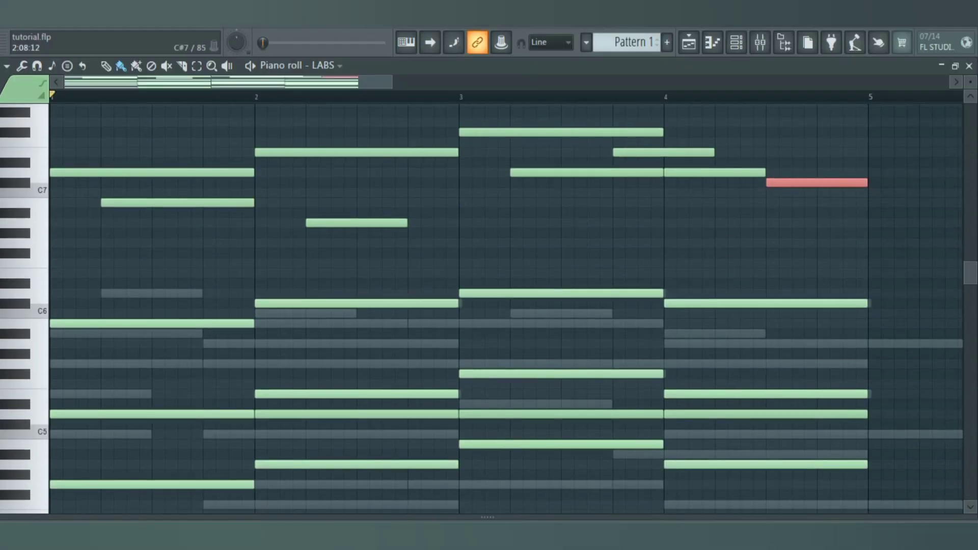
scroll(489, 305, "up", 2)
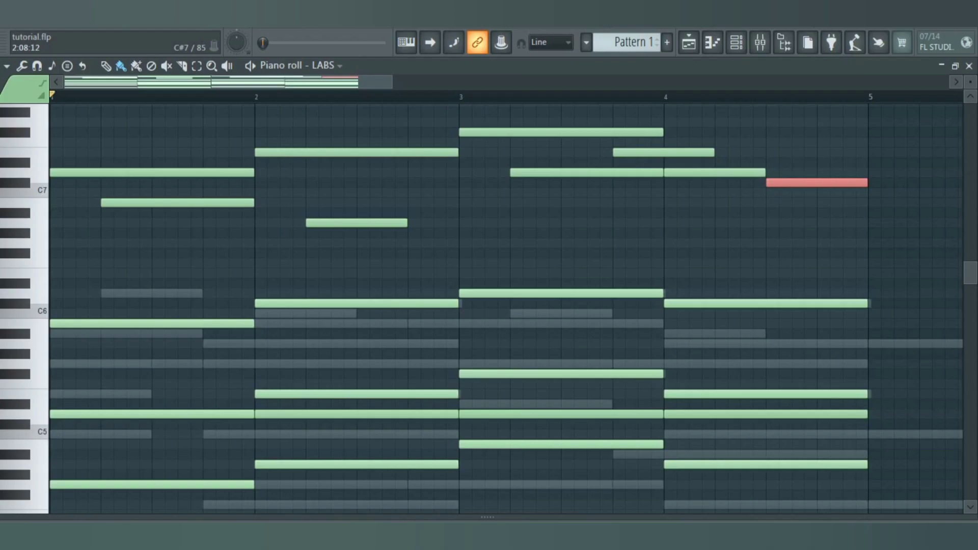
key("space")
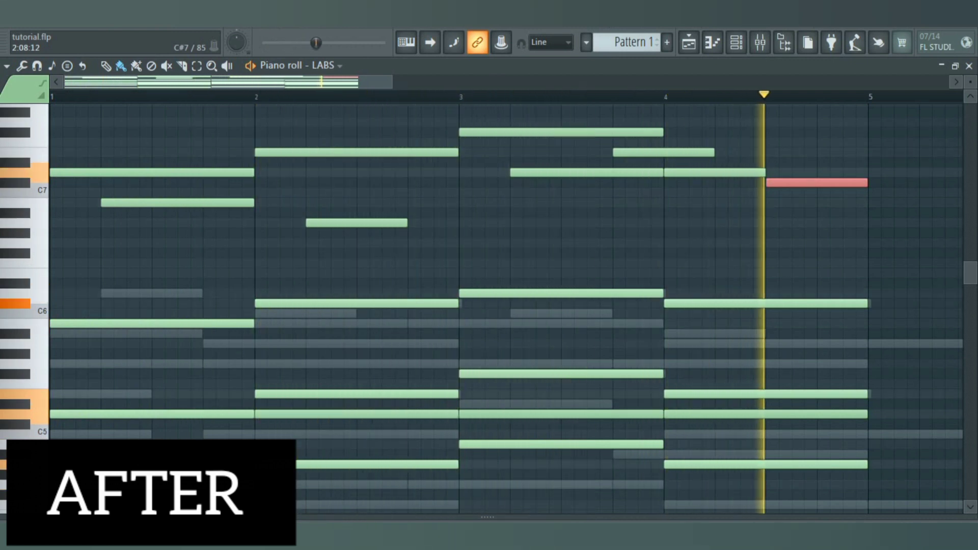
key("space")
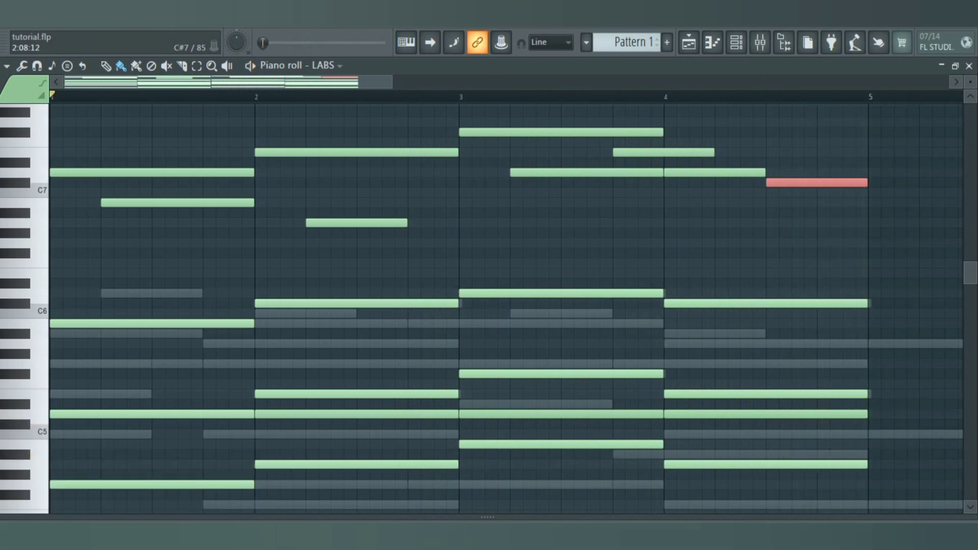
Step: Replay the finished pattern while reviewing both the chord layers and the melody notes
key("space")
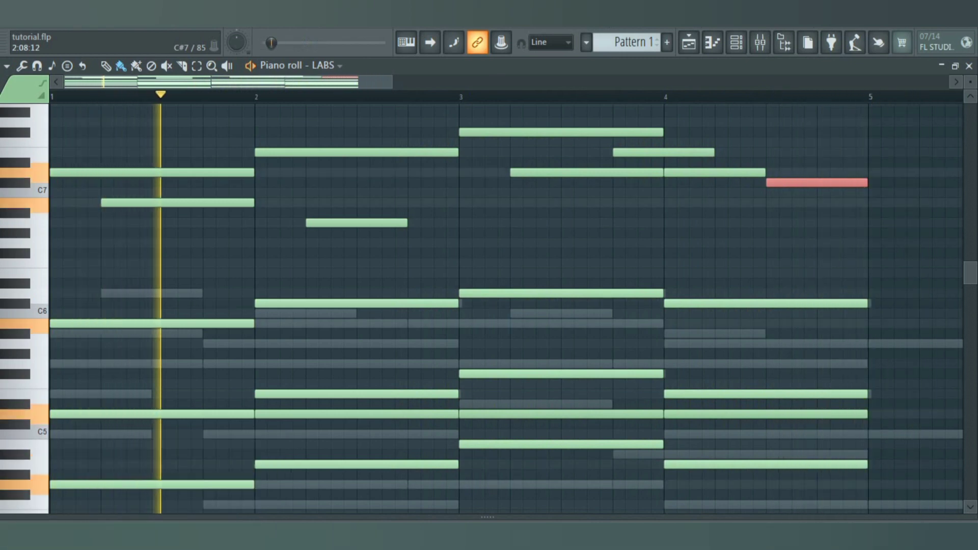
scroll(507, 308, "down", 4)
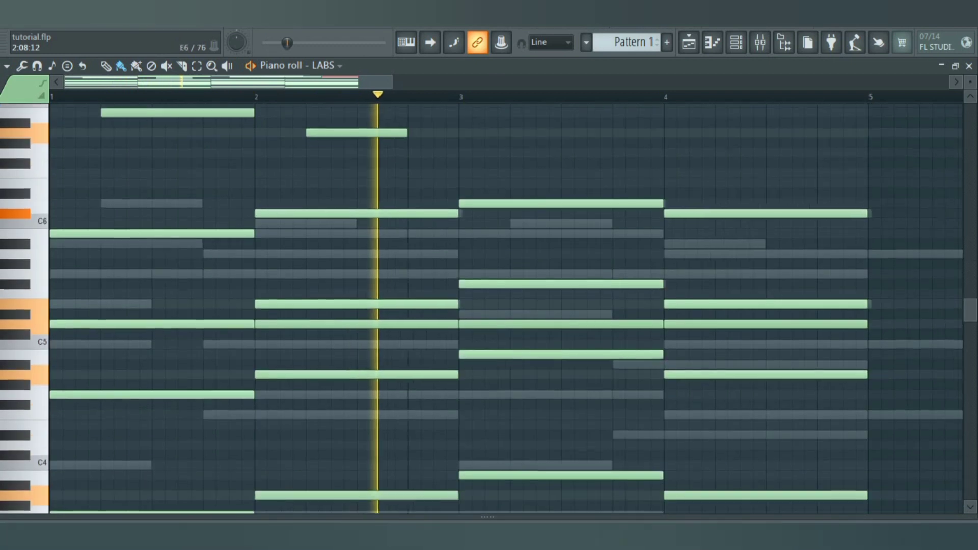
scroll(507, 308, "up", 4)
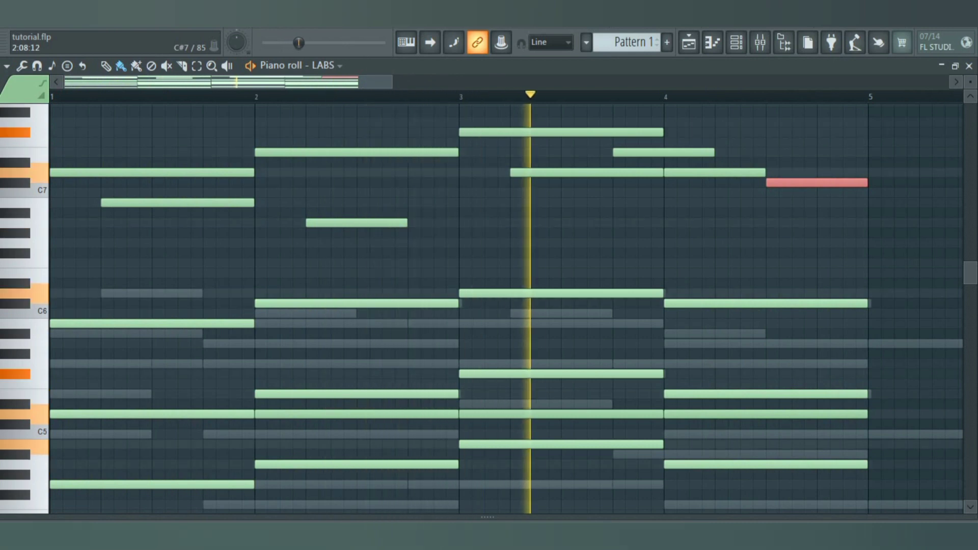
scroll(507, 308, "down", 2)
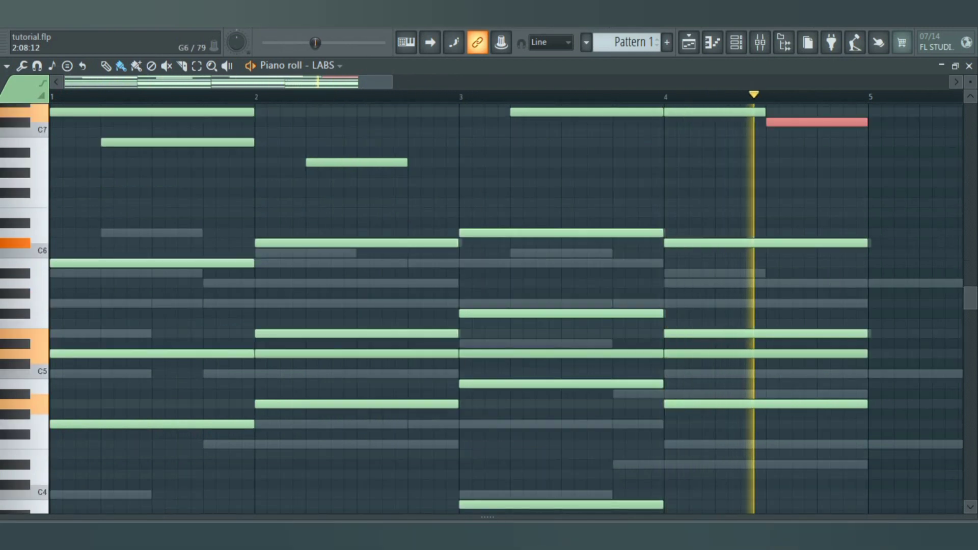
Step: Try the Strum tool on the LABS #3 chords, adjusting the strength of its start time
scroll(506, 308, "down", 2)
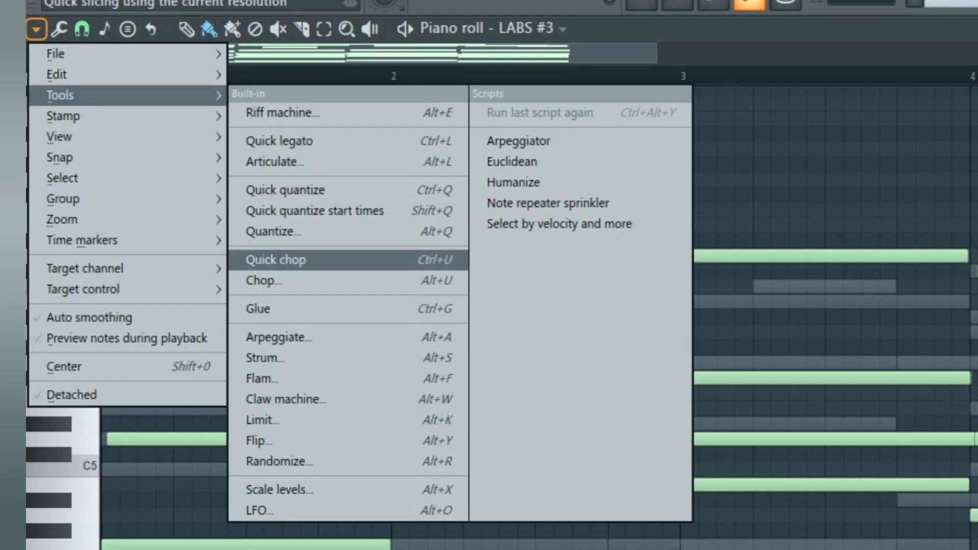
left_click(423, 359)
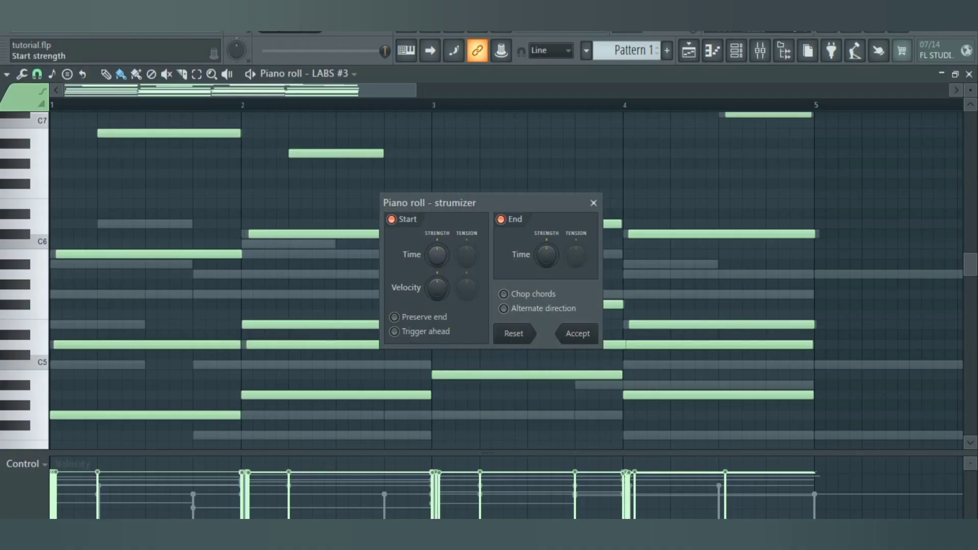
left_click_drag(437, 255, 397, 230)
left_click_drag(397, 230, 397, 232)
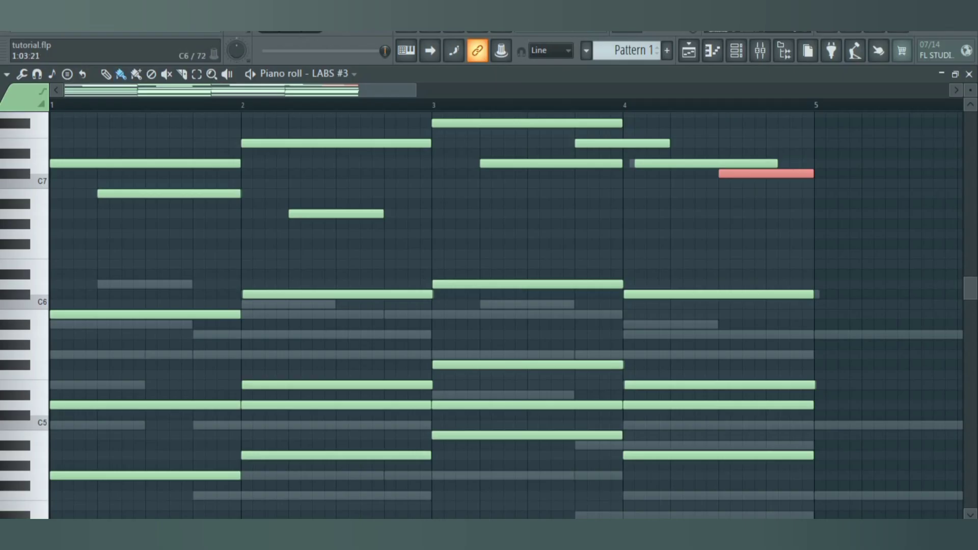
Step: Set the piano roll's snap to (none) so that chord notes can be moved freely off the grid
scroll(504, 306, "down", 3)
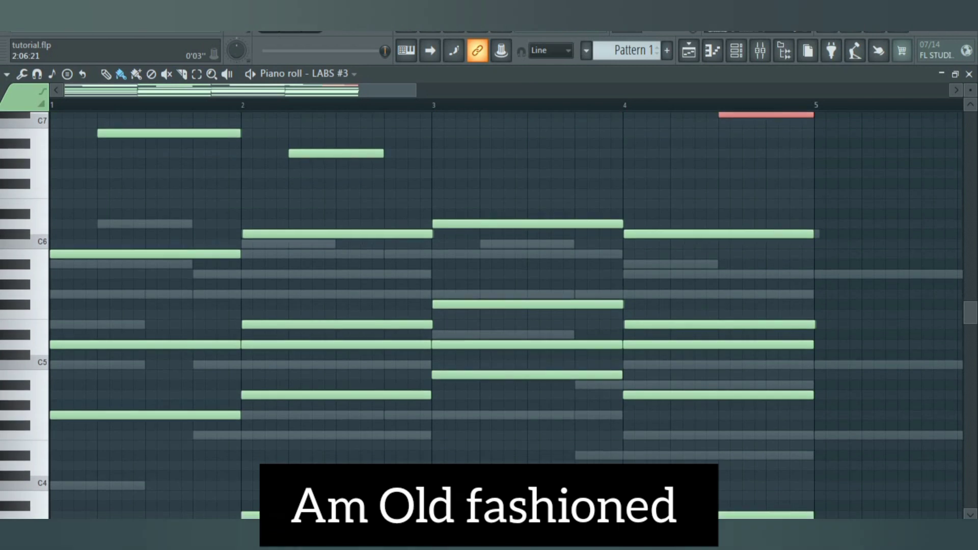
left_click_drag(158, 254, 170, 255)
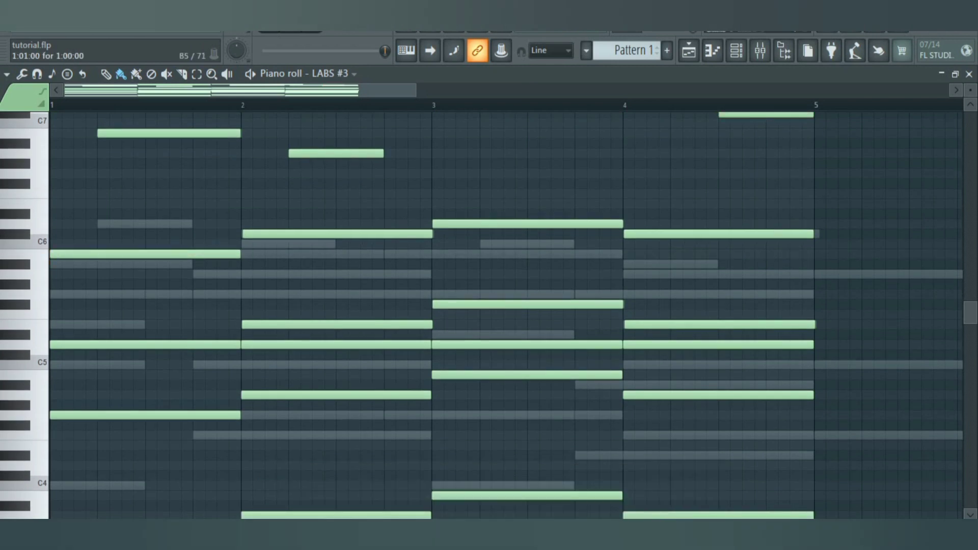
left_click(37, 74)
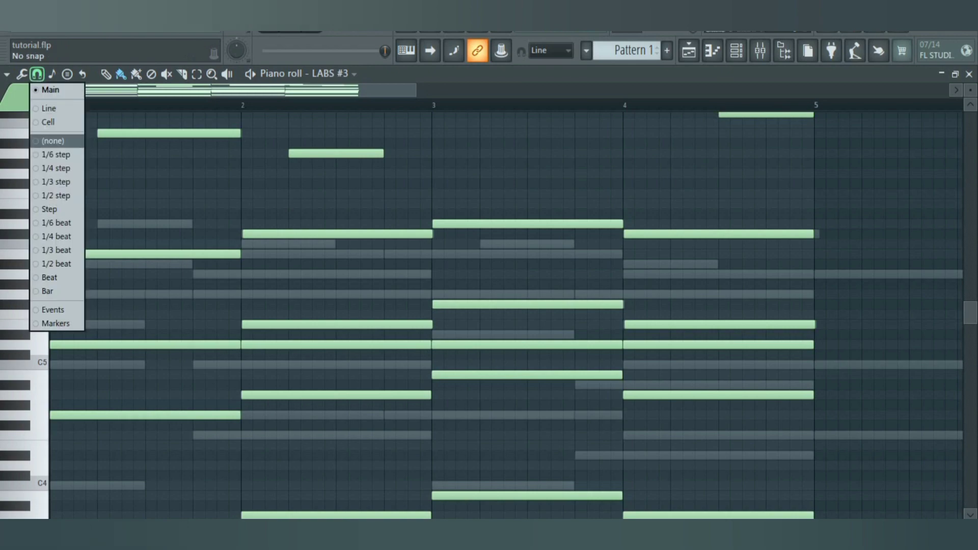
left_click(53, 141)
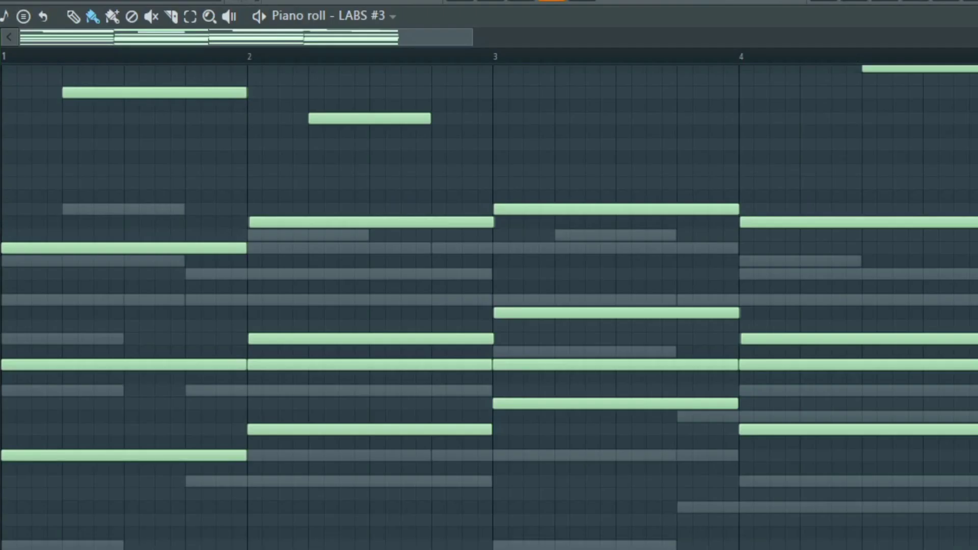
left_click(59, 264)
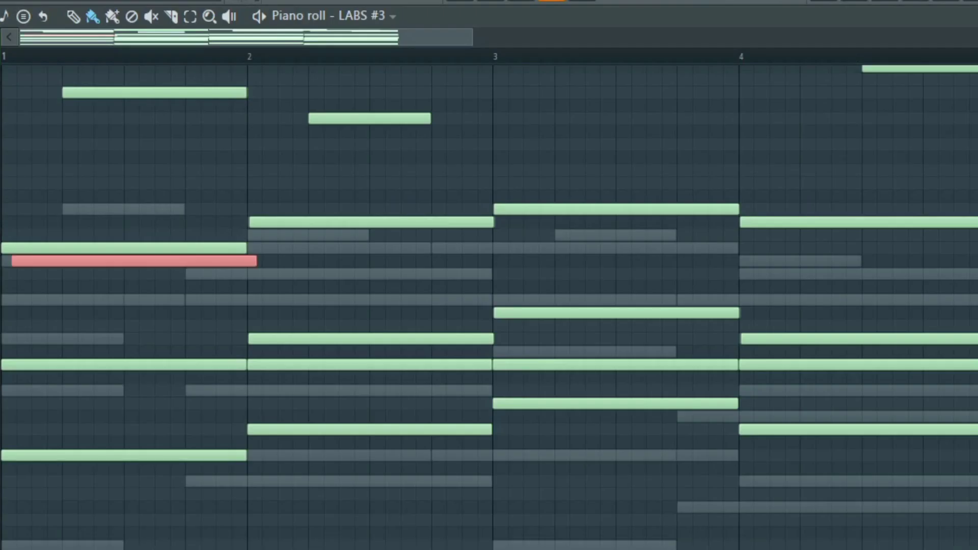
key("ctrl+z")
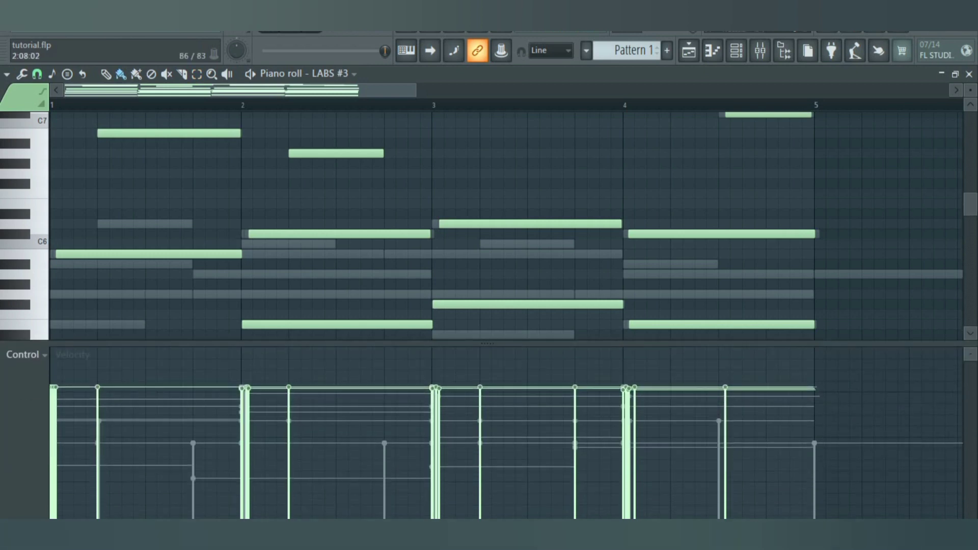
Step: Select the upper chord notes B5, C#6, D6 and C#6 and lower their velocities unevenly, the bar 4 note to about 68%
left_click(197, 74)
mouse_move(181, 278)
left_mouse_down()
mouse_move(189, 240)
mouse_move(635, 210)
left_mouse_up()
left_click(121, 75)
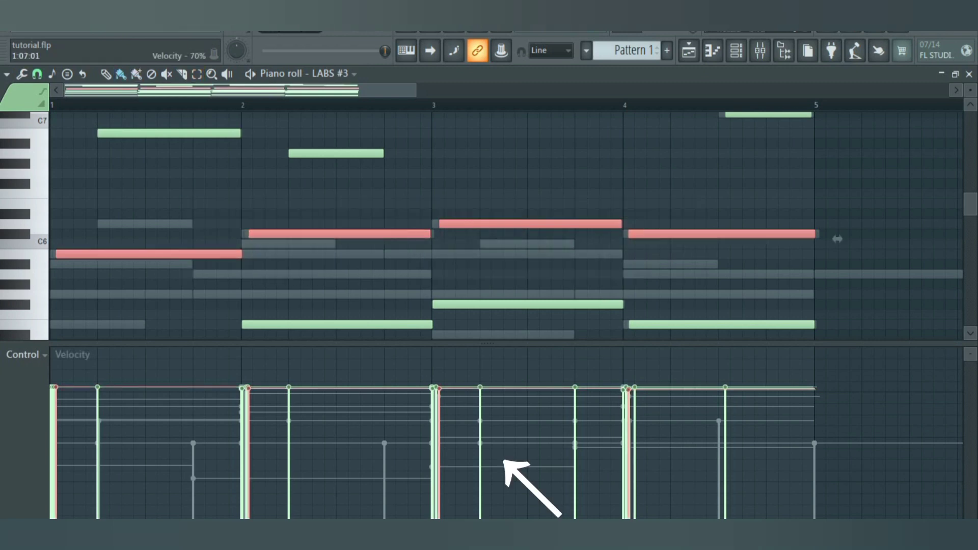
left_click_drag(55, 388, 57, 401)
left_click_drag(248, 389, 249, 418)
left_click_drag(439, 388, 439, 402)
left_click_drag(628, 389, 629, 405)
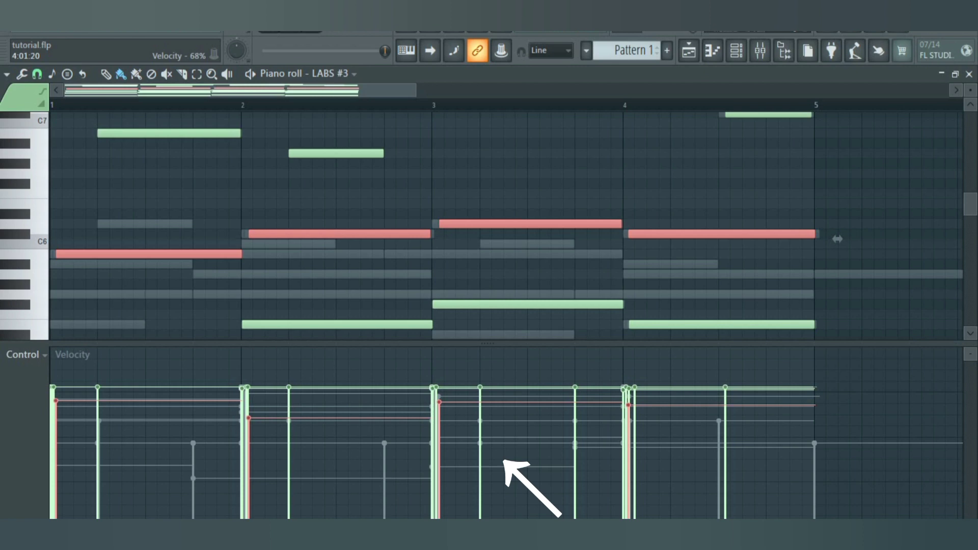
Step: Select all the melody notes above the chords and lower their velocities to slightly different levels
scroll(550, 204, "up", 5)
mouse_move(184, 140)
left_mouse_down()
mouse_move(687, 268)
mouse_move(743, 269)
left_mouse_up()
mouse_move(52, 389)
left_mouse_down()
mouse_move(52, 402)
mouse_move(234, 408)
mouse_move(425, 400)
mouse_move(579, 408)
mouse_move(722, 396)
mouse_move(728, 410)
left_mouse_up()
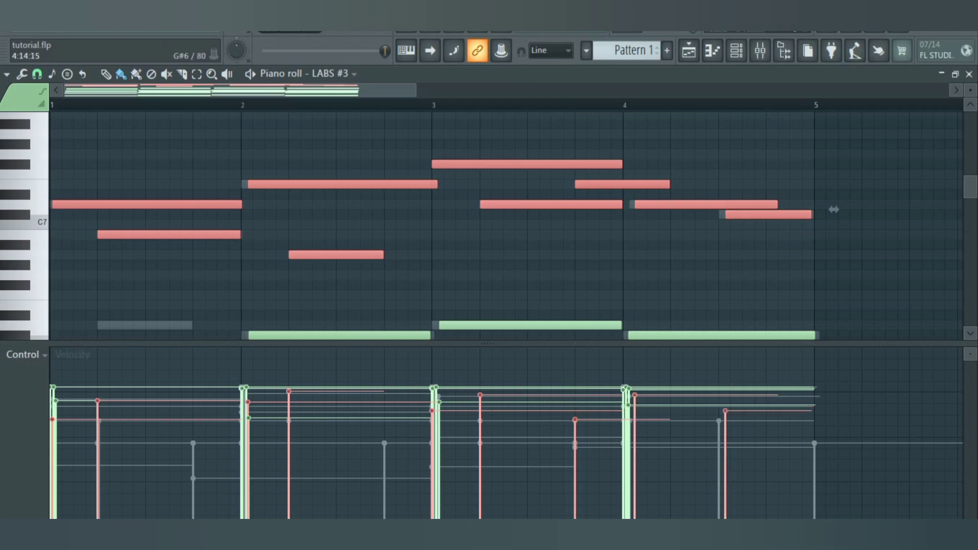
Step: Select the D5 pedal notes and the E5 and F#5 chord notes, vary their velocities slightly, and clear the selection
scroll(833, 209, "down", 8)
left_click_drag(211, 188, 713, 258)
mouse_move(52, 391)
left_mouse_down()
mouse_move(633, 402)
mouse_move(624, 401)
left_mouse_up()
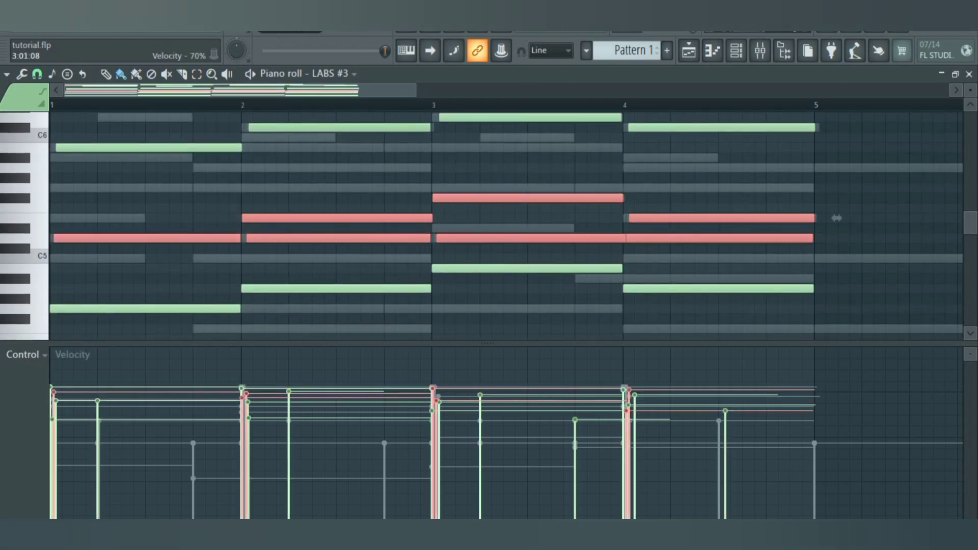
left_click(837, 218)
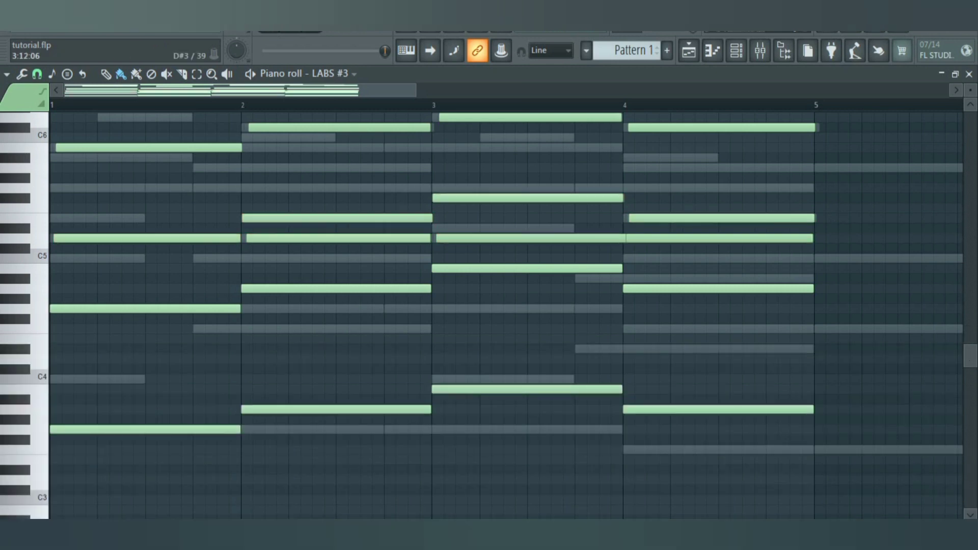
Step: Play the humanized LABS #3 pattern and review both its chord notes and its melody notes
mouse_move(971, 356)
left_mouse_down()
mouse_move(970, 340)
mouse_move(970, 356)
left_mouse_up()
scroll(560, 470, "up", 1)
key("space")
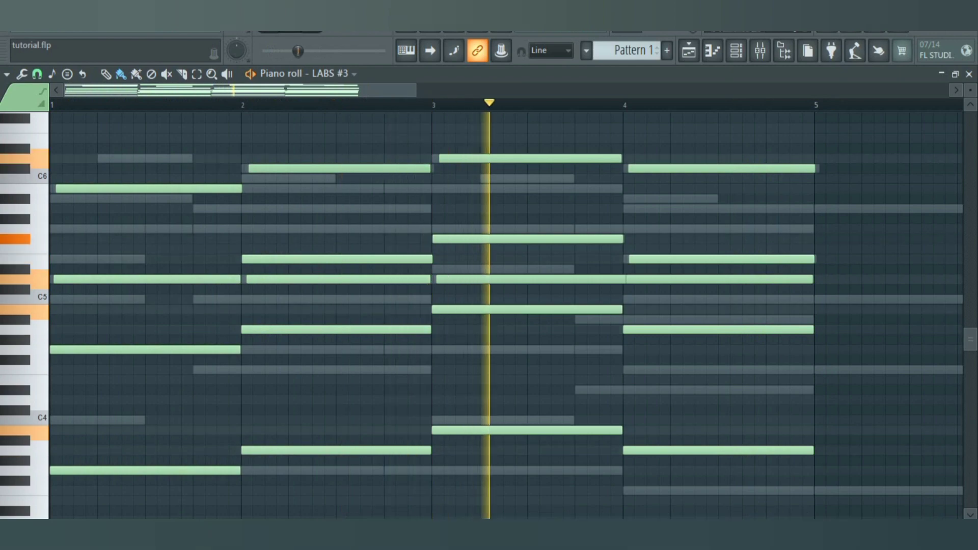
scroll(506, 315, "up", 1)
scroll(507, 316, "up", 6)
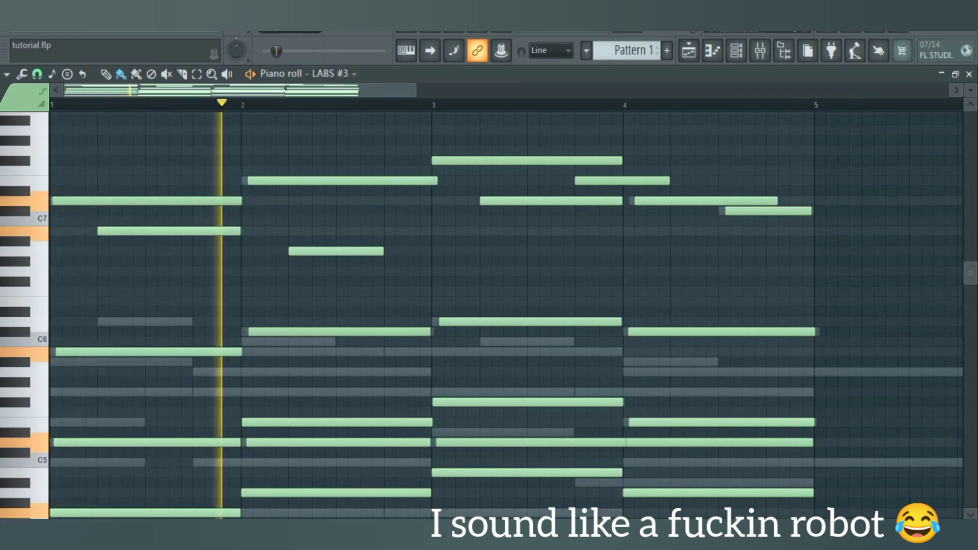
scroll(507, 316, "down", 7)
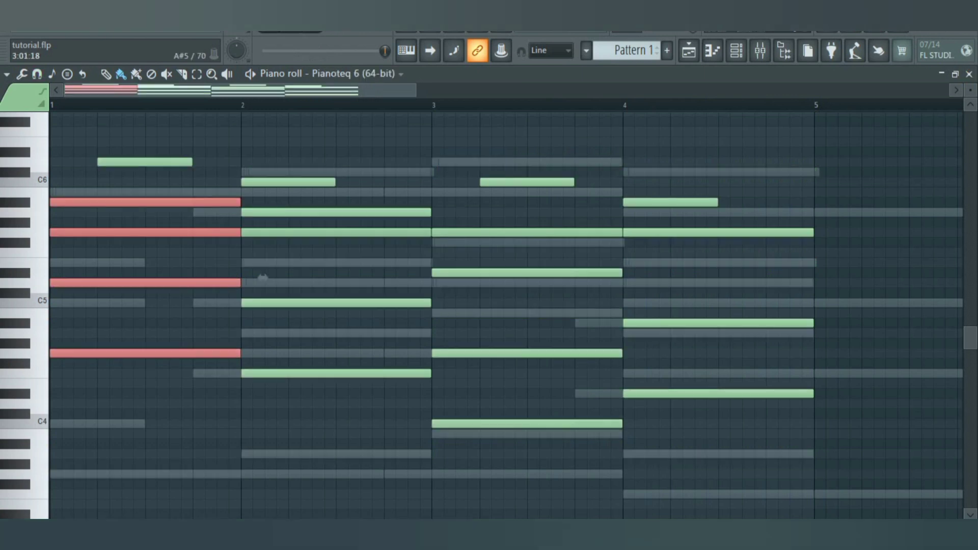
Step: Clear the note selection, listen to the Pianoteq 6 chord progression and stop playback
key("ctrl+d")
key("space")
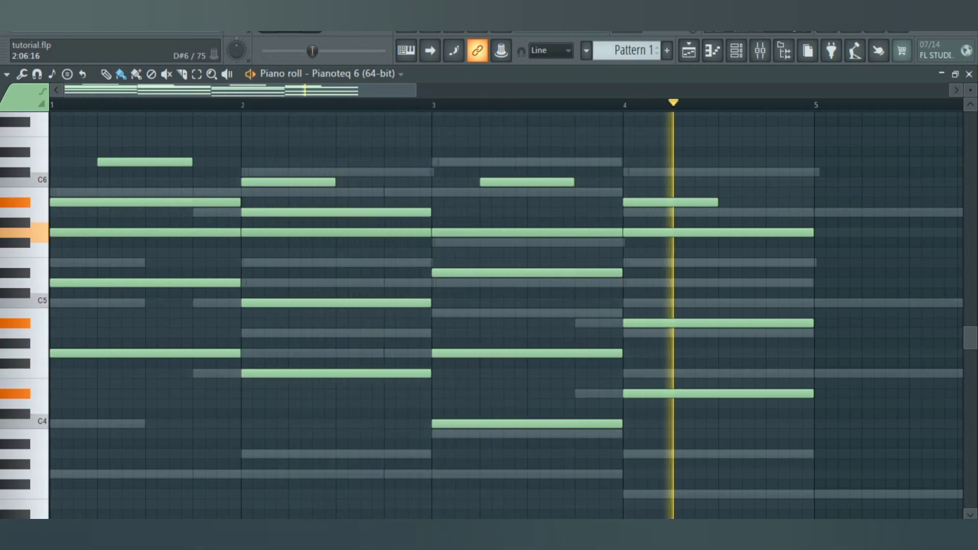
key("space")
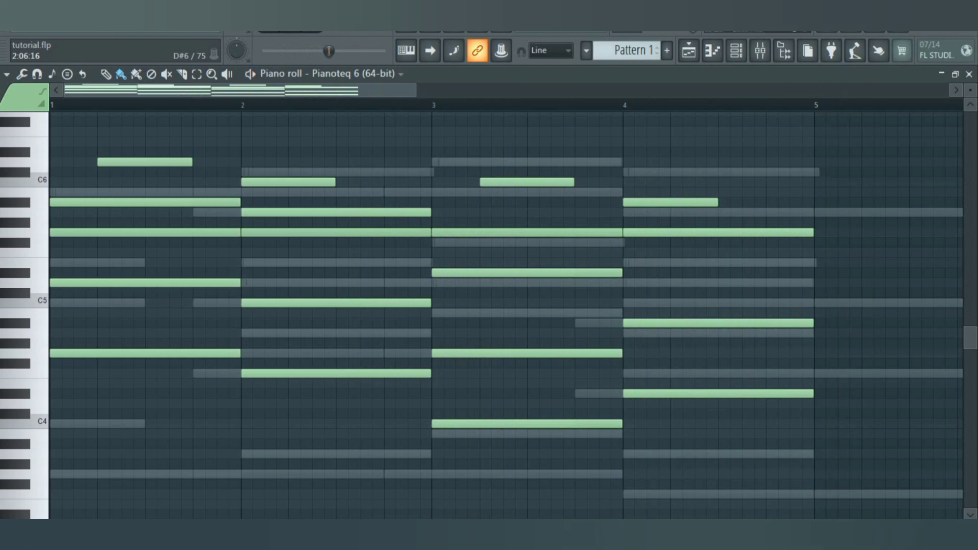
Step: Shorten all notes of the full-bar chords in bars 1 and 3 to three beats
left_click(197, 75)
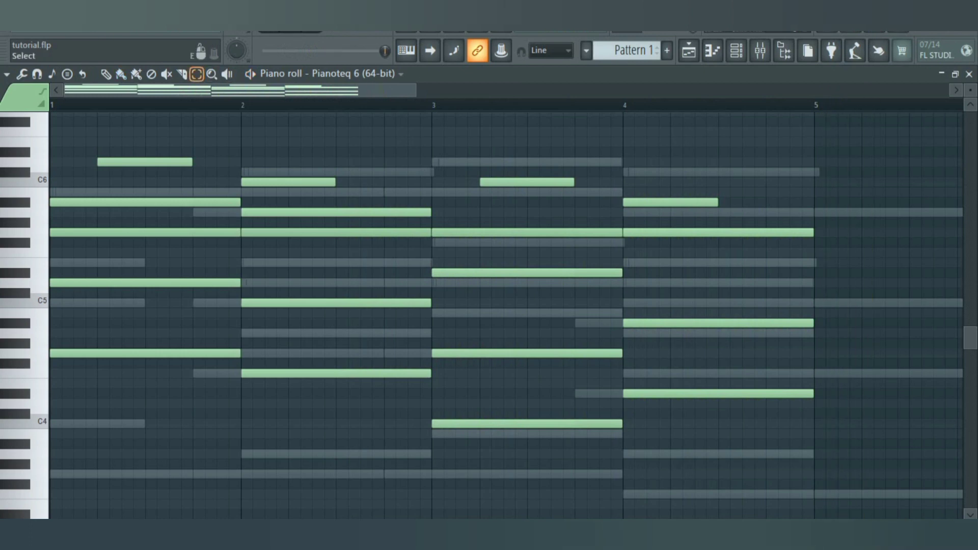
left_click_drag(211, 188, 211, 379)
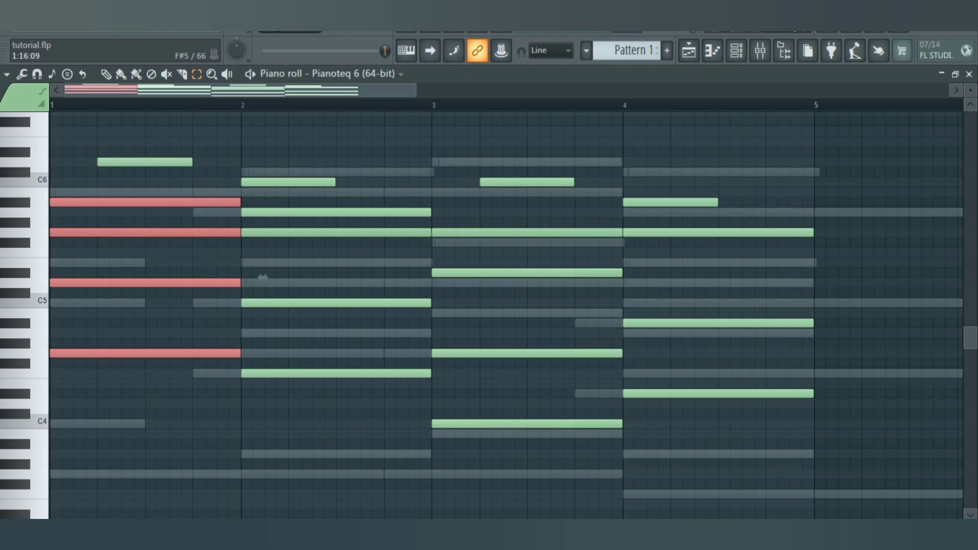
left_click_drag(262, 277, 214, 277)
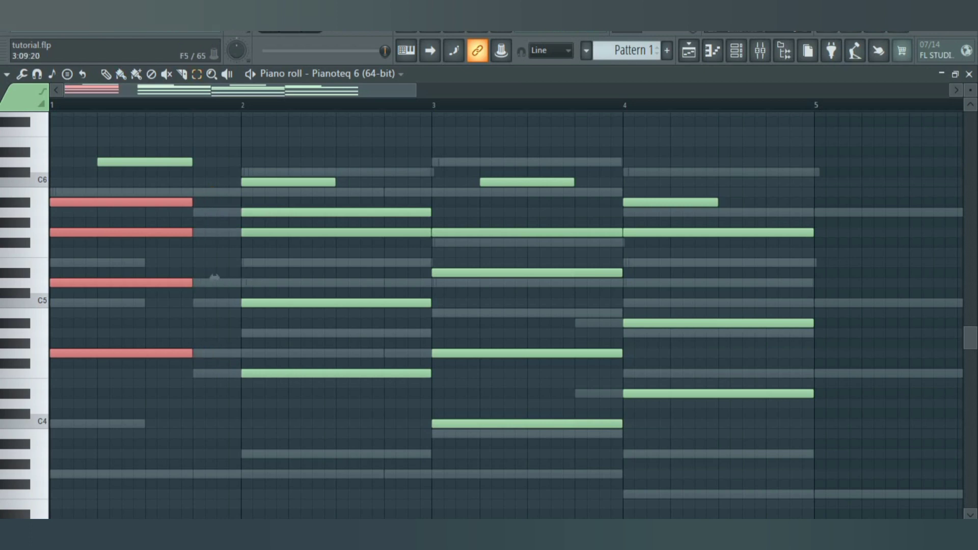
left_click_drag(530, 208, 530, 431)
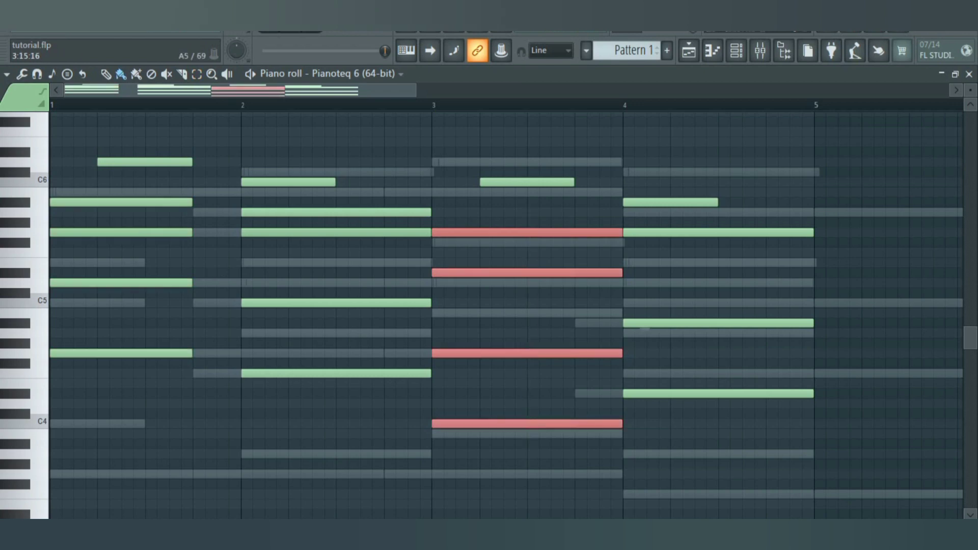
left_click_drag(644, 329, 596, 329)
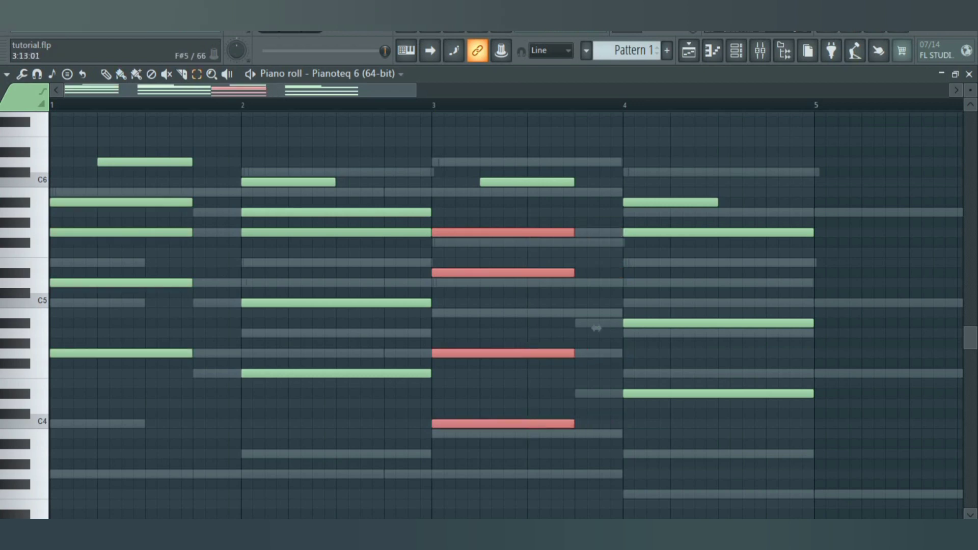
Step: Extend the bar 2 and bar 4 chords to start one beat earlier, on beat 4 of the preceding bars, and clear the selection
left_click_drag(349, 399, 350, 208)
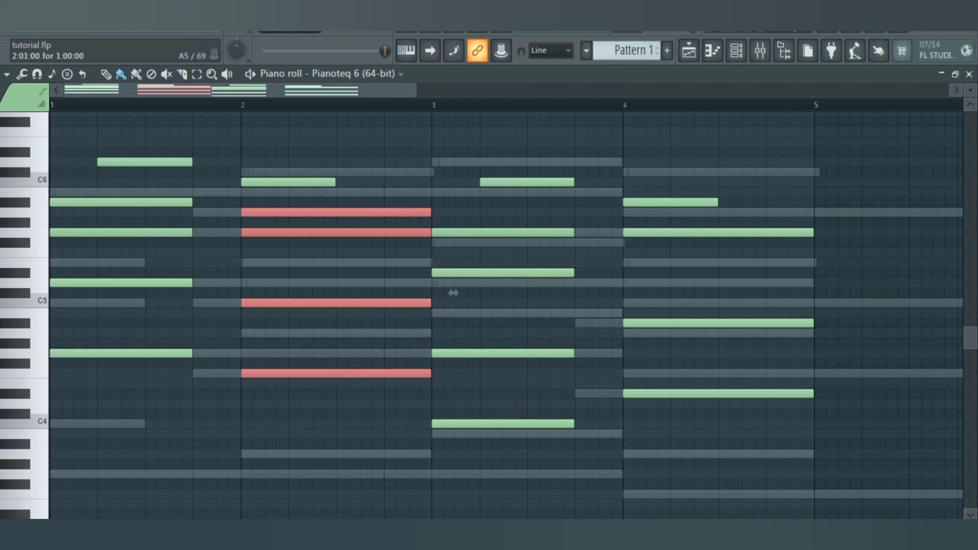
mouse_move(453, 293)
left_mouse_down()
mouse_move(406, 292)
mouse_move(454, 293)
left_mouse_up()
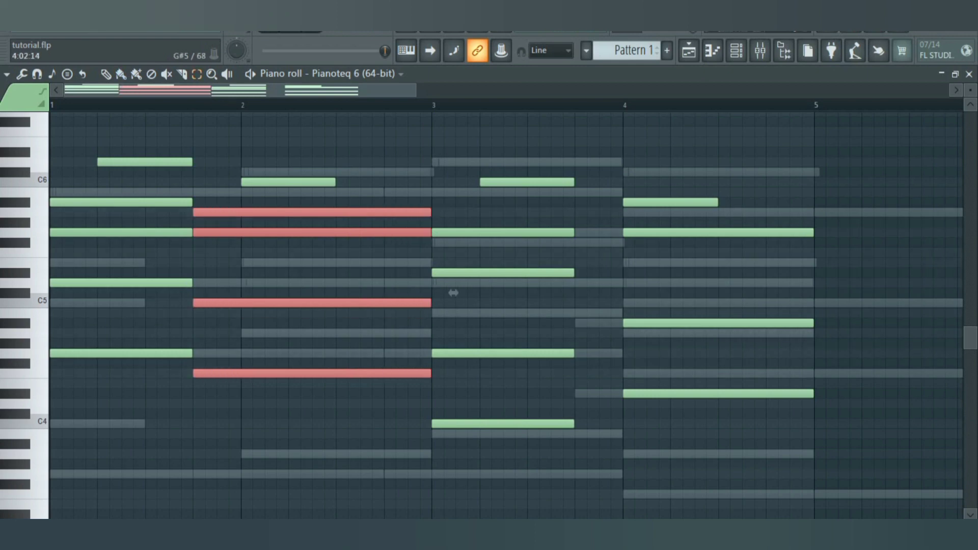
left_click_drag(642, 222, 651, 404)
mouse_move(836, 312)
left_mouse_down()
mouse_move(788, 313)
mouse_move(836, 313)
left_mouse_up()
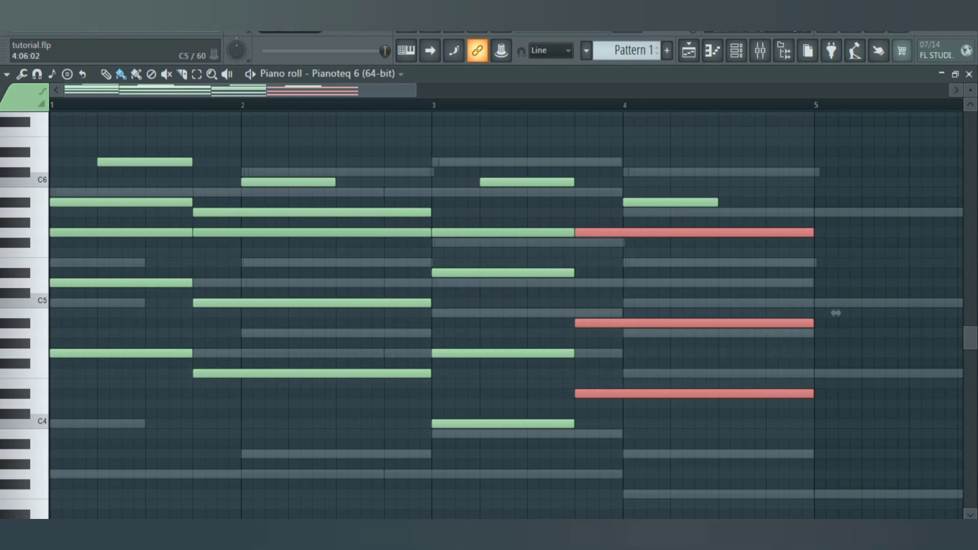
left_click(683, 302, "ctrl")
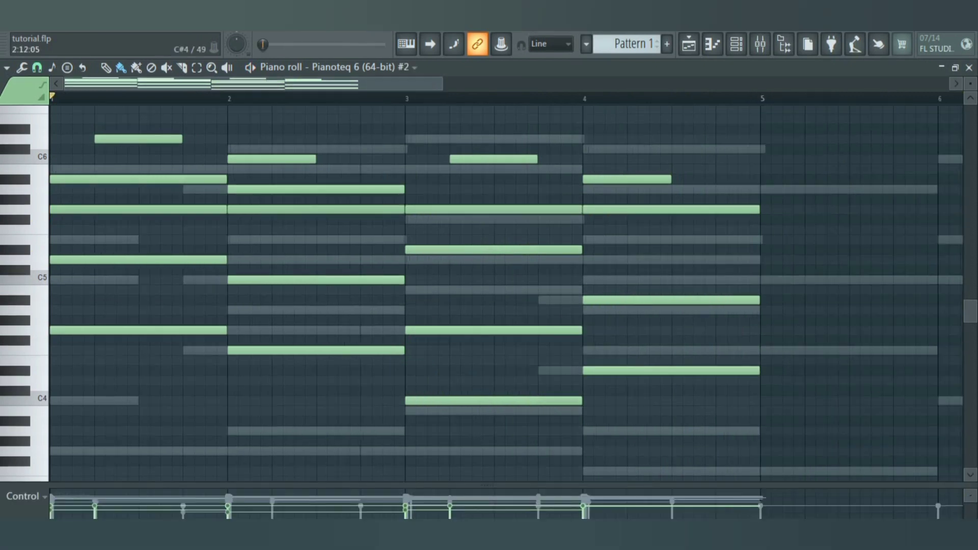
Step: Play the Pianoteq 6 #2 pattern with full-bar chords for comparison, and check the channel list between playbacks
key("space")
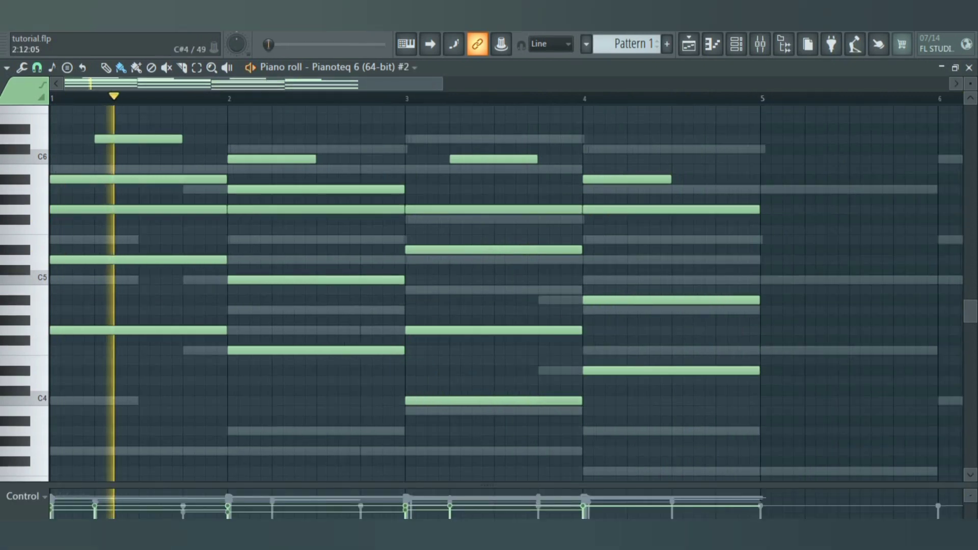
key("space")
key("F6")
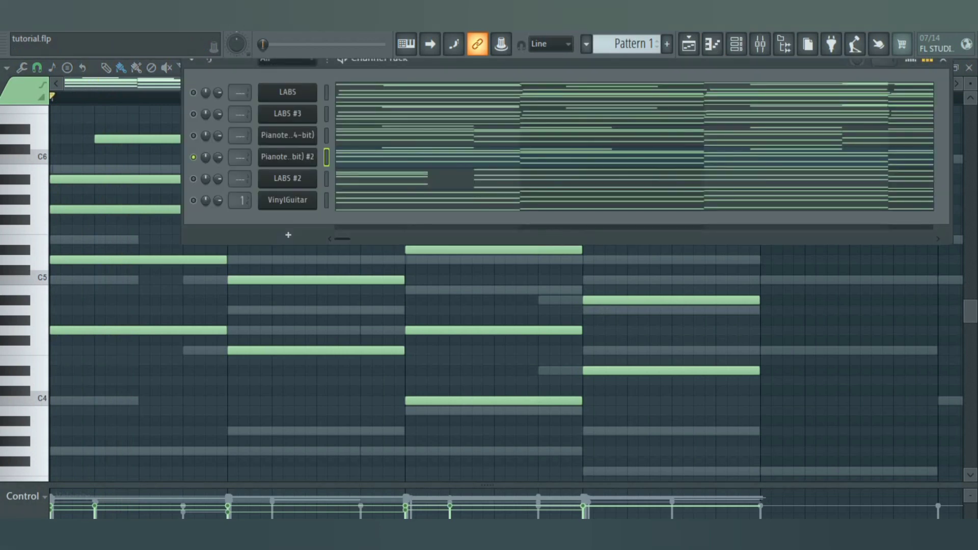
key("F6")
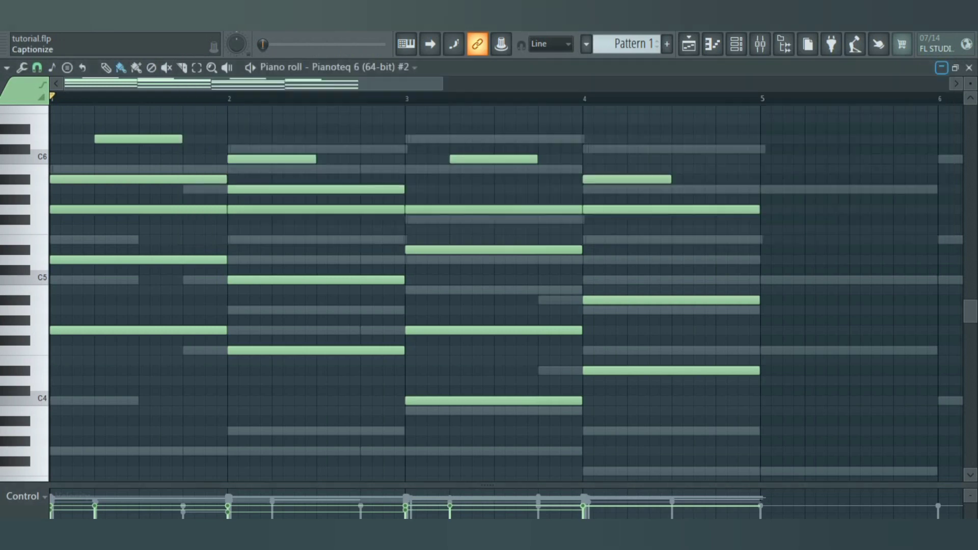
key("space")
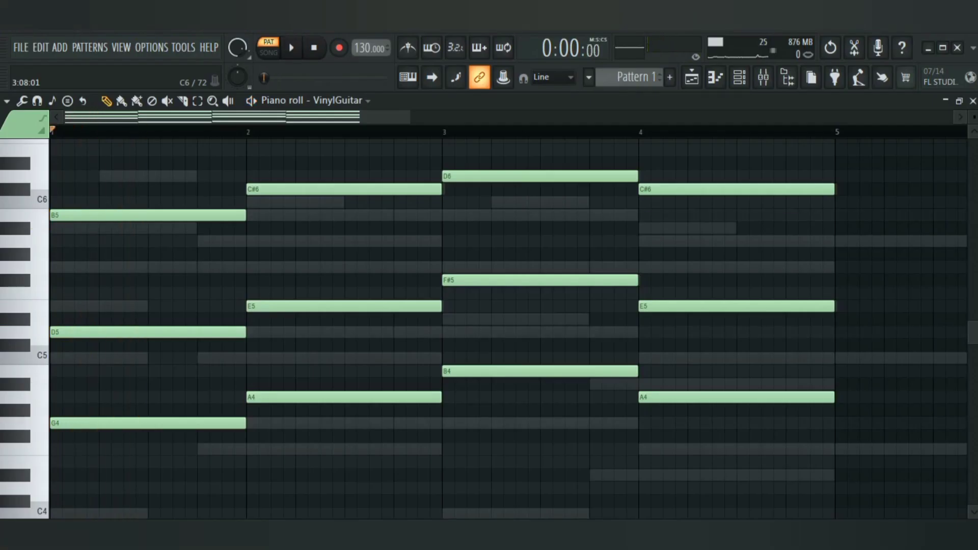
Step: Listen to the simple VinylGuitar chord progression without effects and stop playback
key("space")
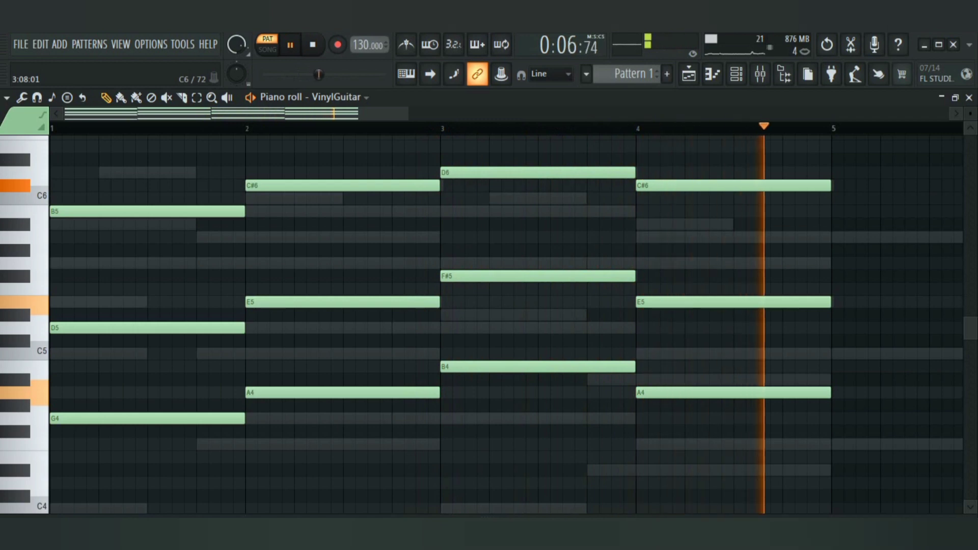
key("space")
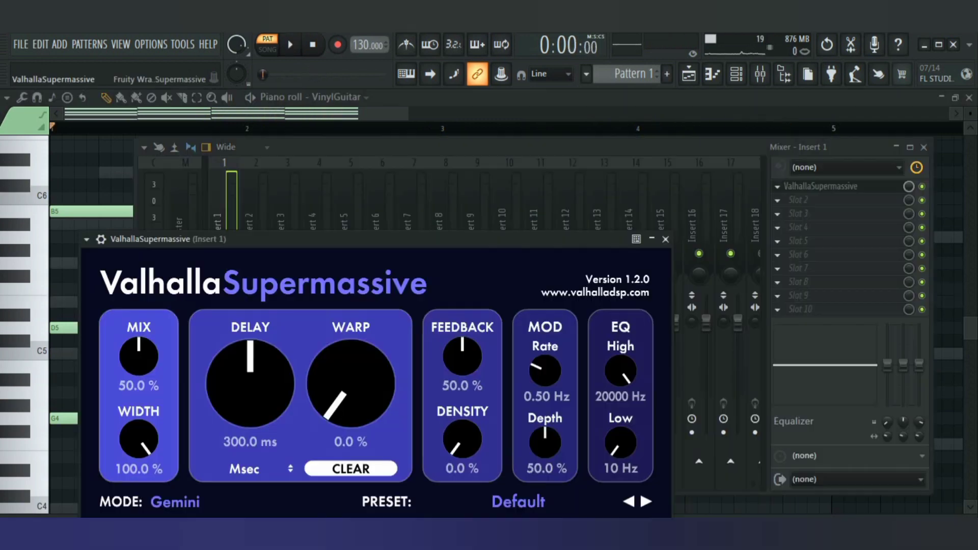
Step: Move the ValhallaSupermassive window fully into view and listen to the VinylGuitar pattern with its Gemini mode
left_click_drag(376, 239, 486, 138)
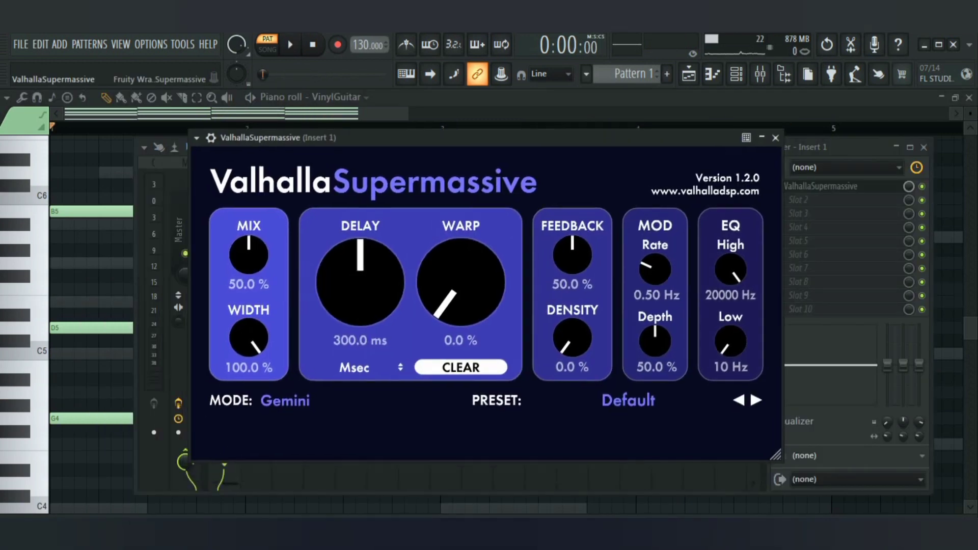
key("space")
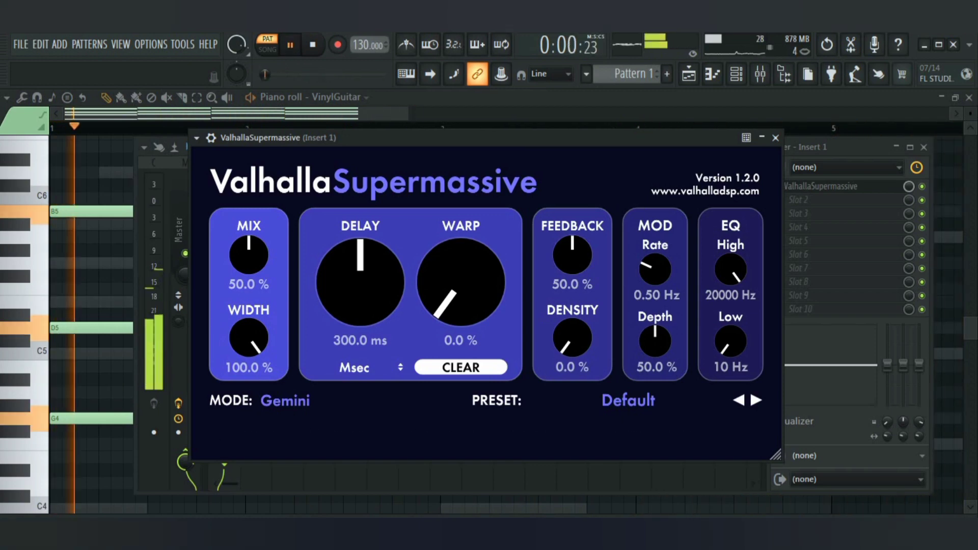
key("space")
Step: Set the ValhallaSupermassive mode to Lyra and play the chord pattern through it
left_click(285, 401)
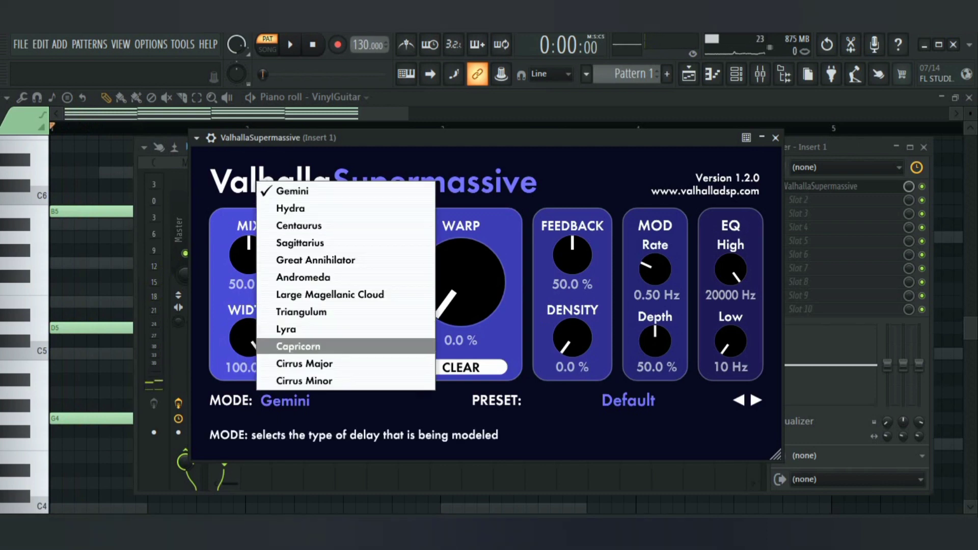
left_click(285, 329)
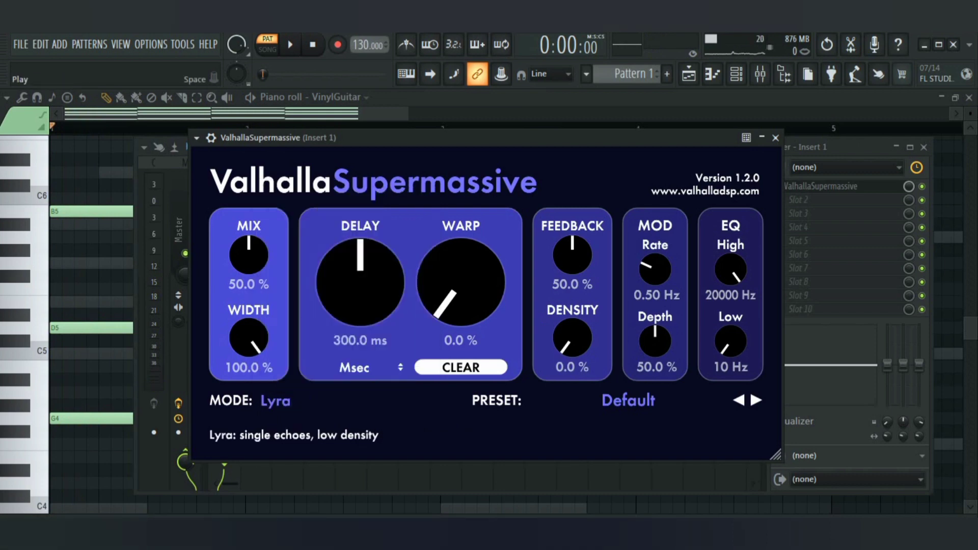
key("space")
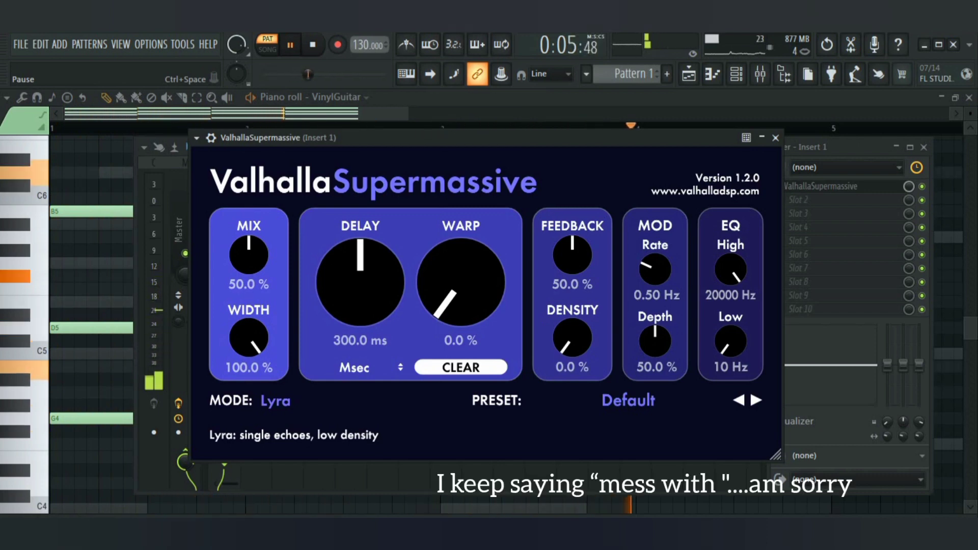
key("space")
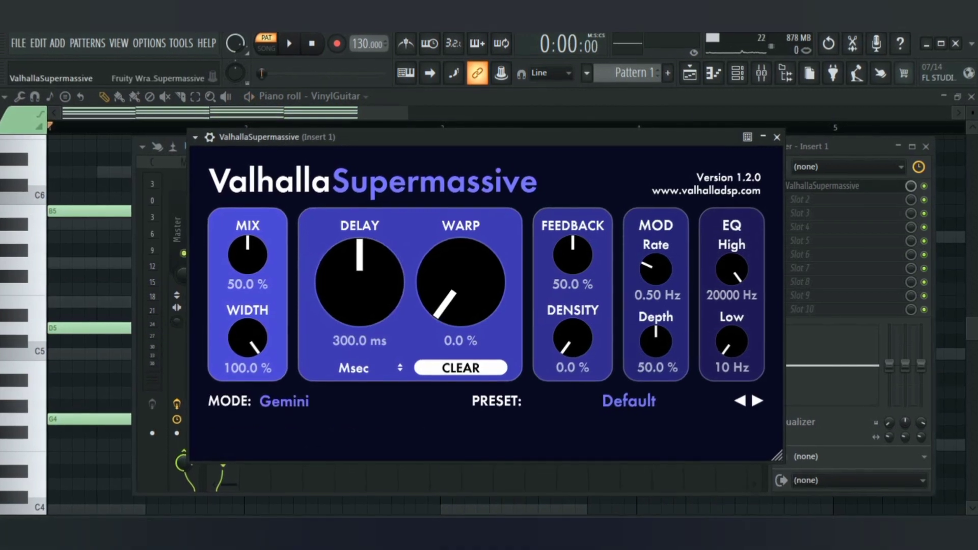
Step: Play the pattern in Gemini mode for comparison, and switch the ValhallaSupermassive mode to Lyra
key("space")
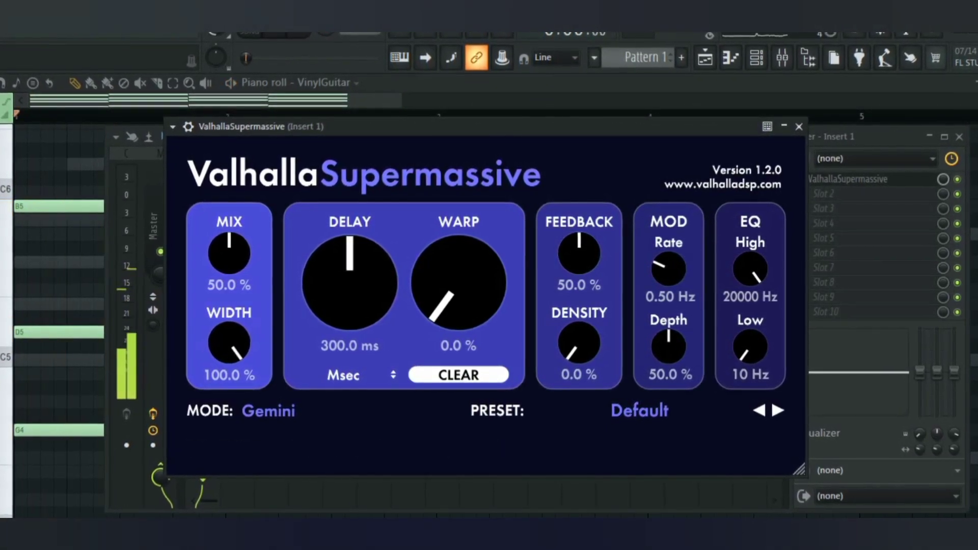
left_click(267, 411)
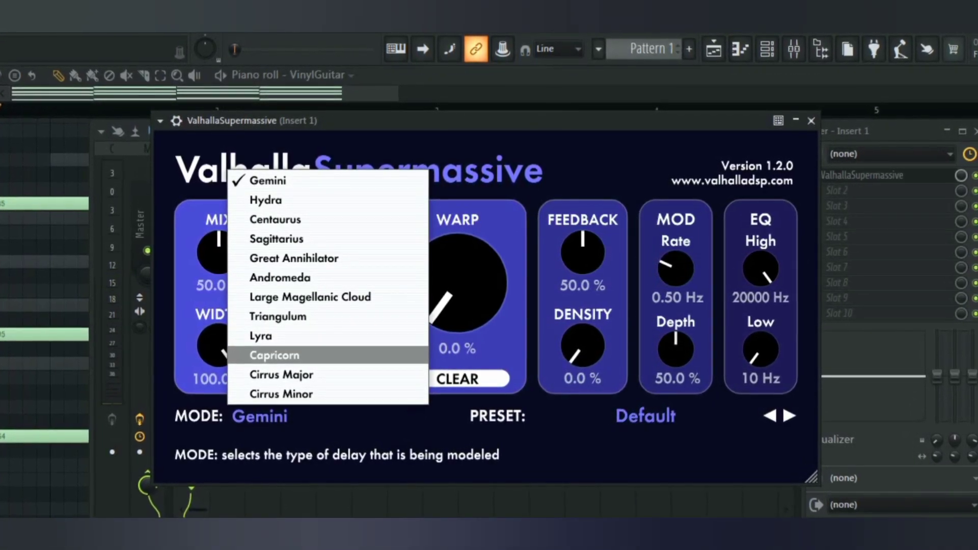
left_click(260, 336)
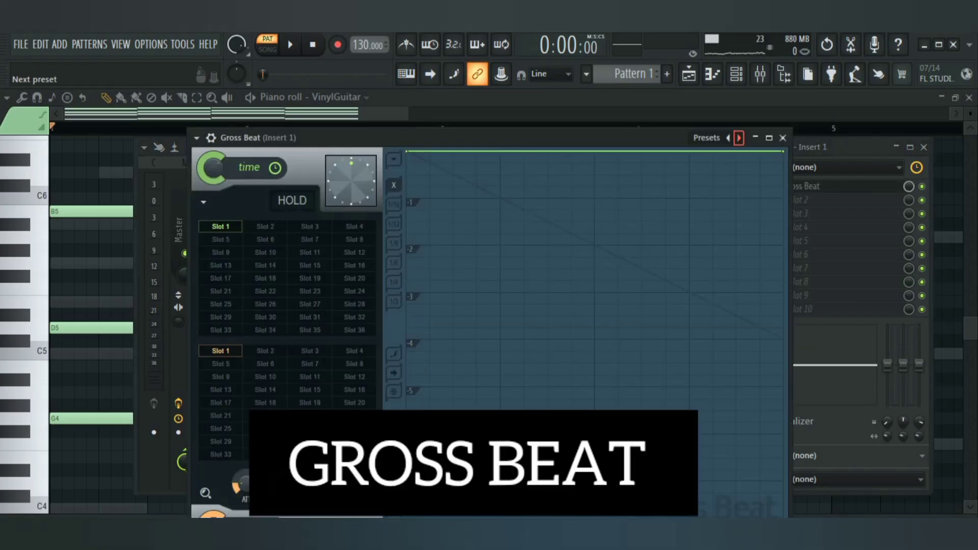
Step: Load the Momentary preset in Gross Beat on Insert 1
right_click(739, 139)
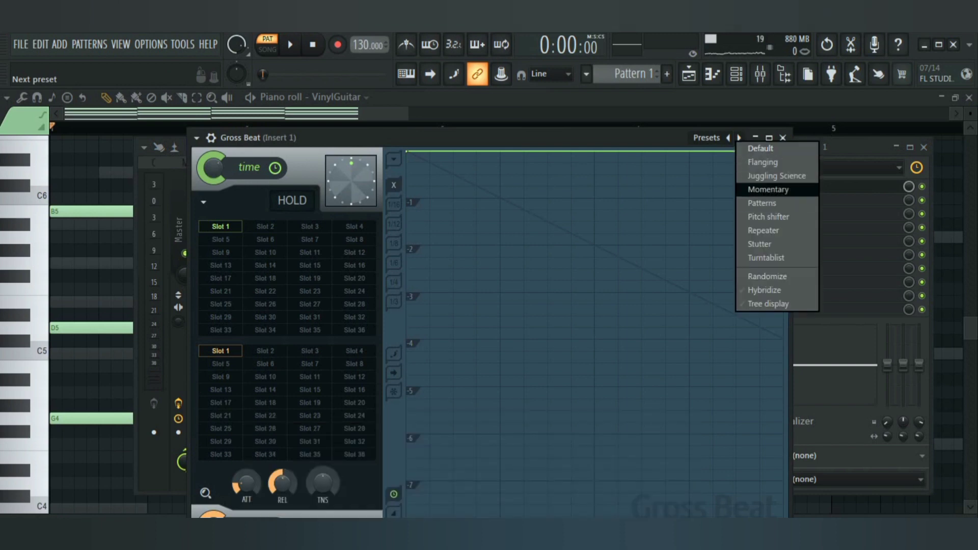
left_click(768, 189)
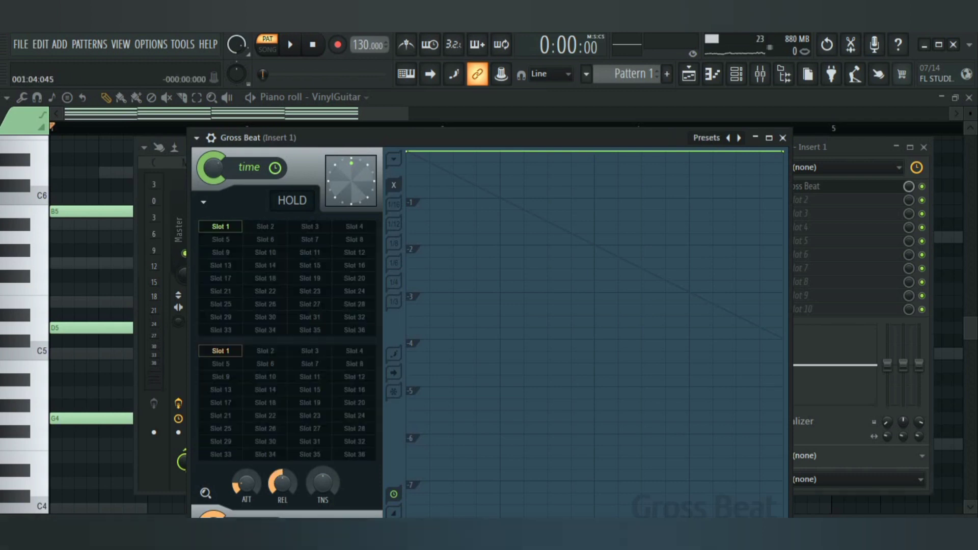
right_click(739, 138)
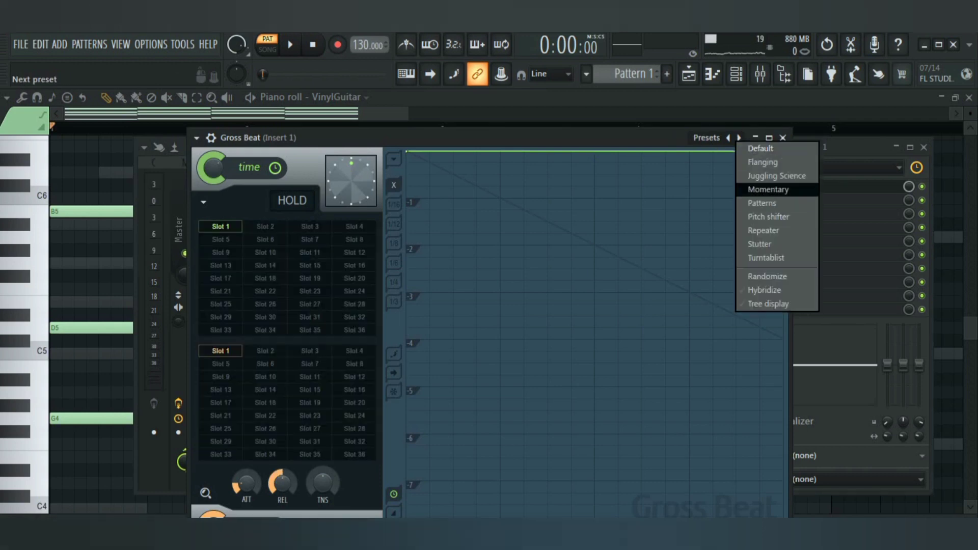
left_click(768, 190)
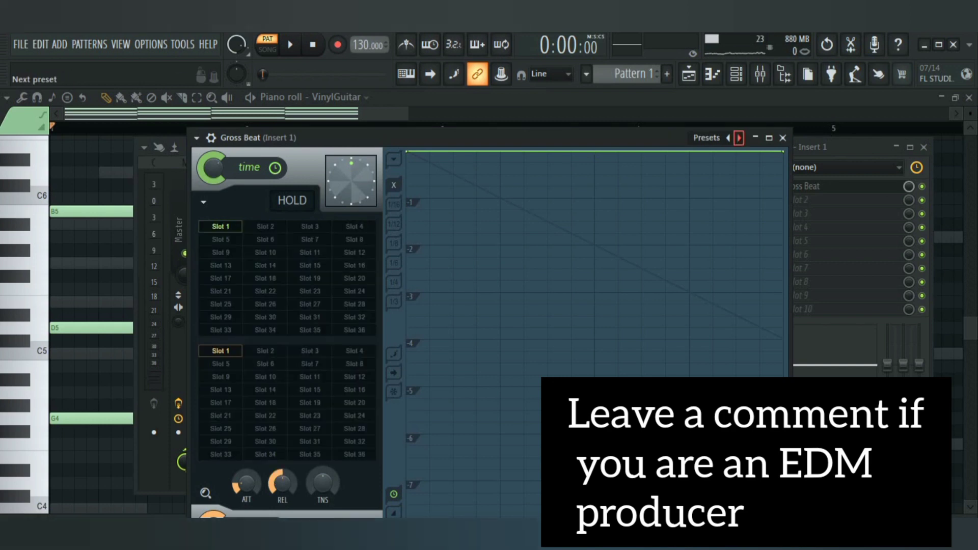
right_click(739, 138)
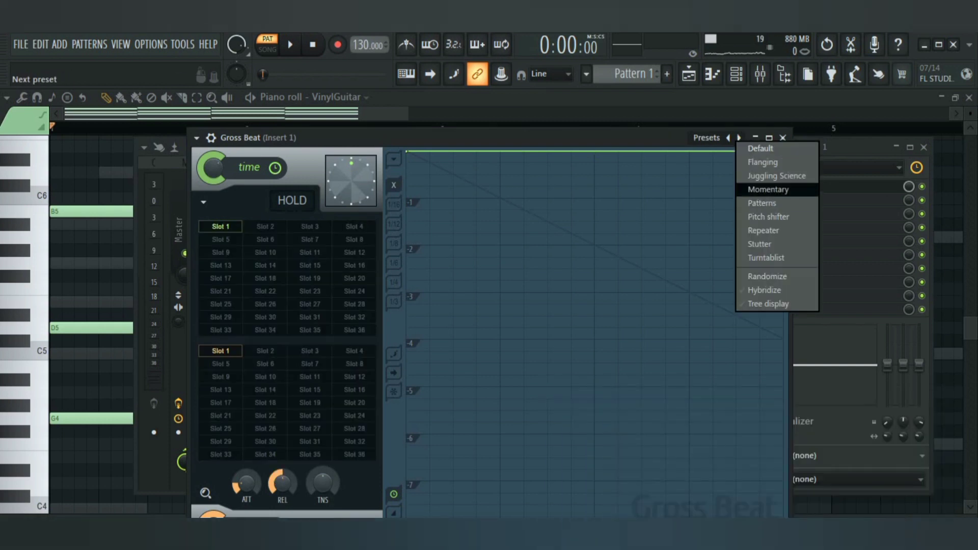
left_click(768, 189)
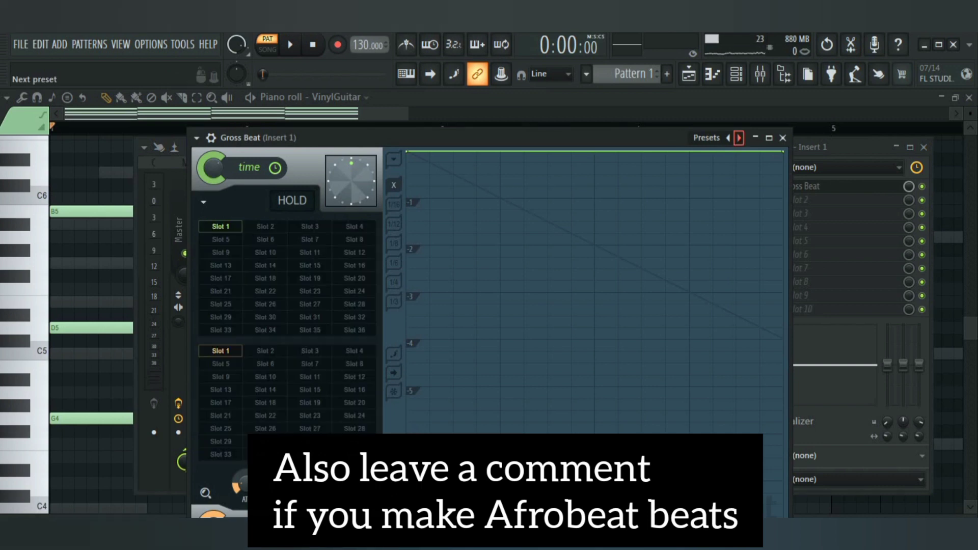
right_click(739, 138)
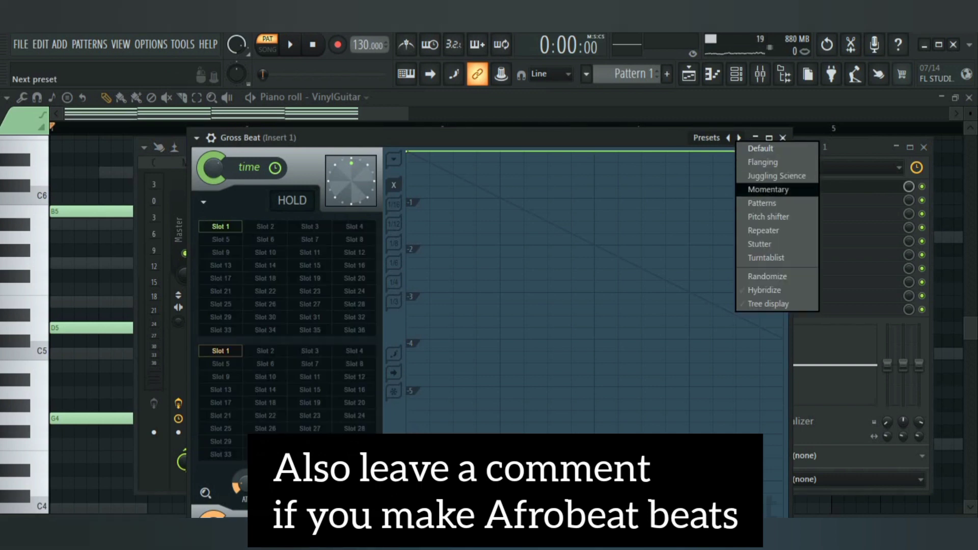
left_click(768, 190)
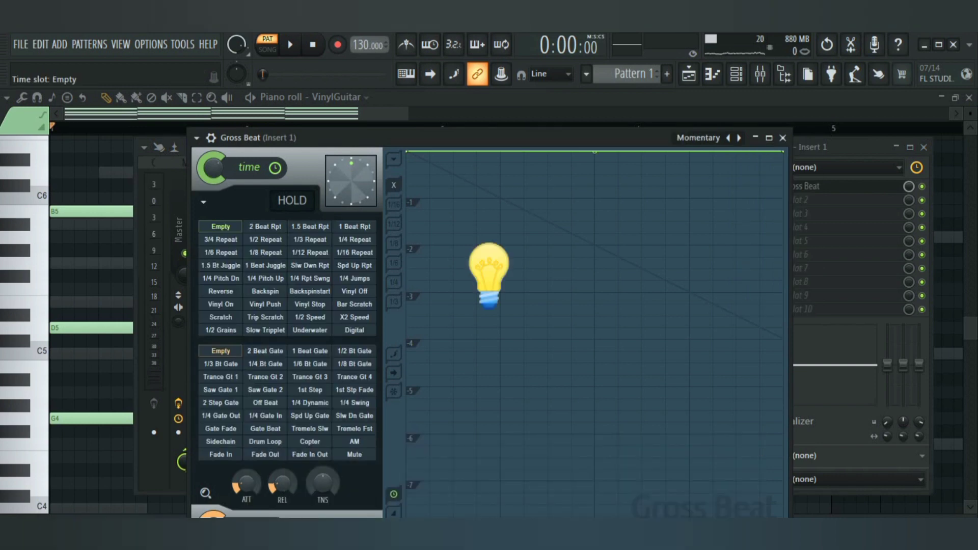
Step: Apply Gross Beat's 1/2 Speed time slot and listen to the chord pattern with it
left_click(310, 317)
key("space")
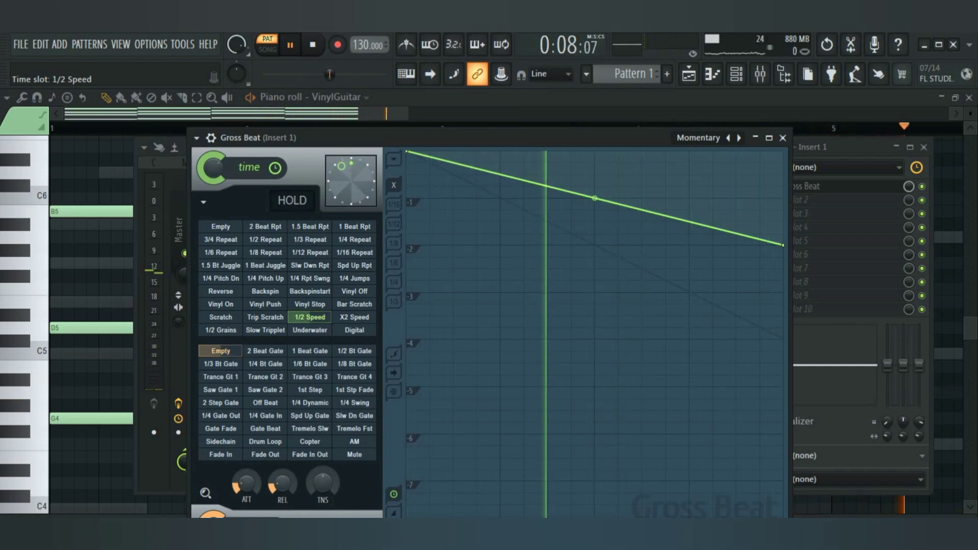
key("space")
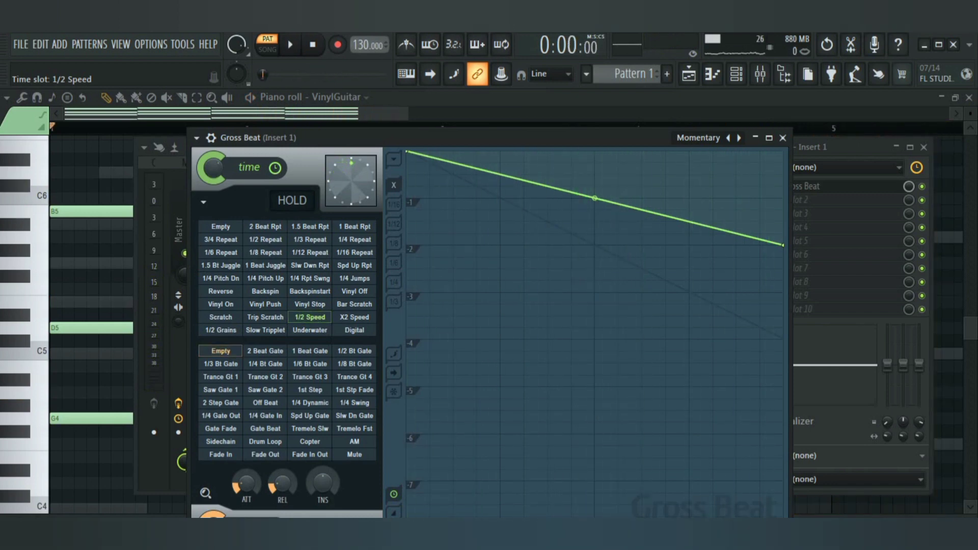
Step: Choose the Sidechain volume slot with the time slot set to Empty, and play the pattern
left_click(354, 318)
left_click(221, 441)
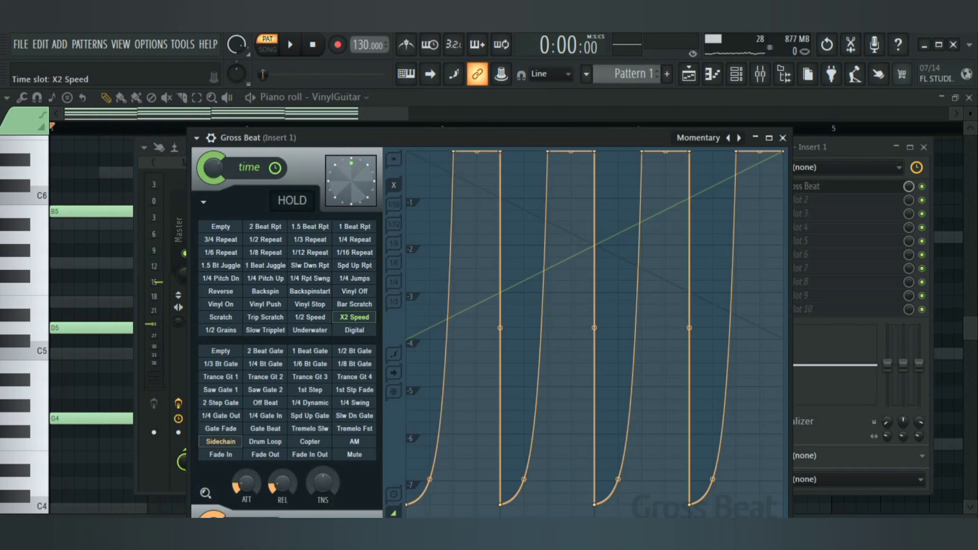
left_click(221, 227)
key("space")
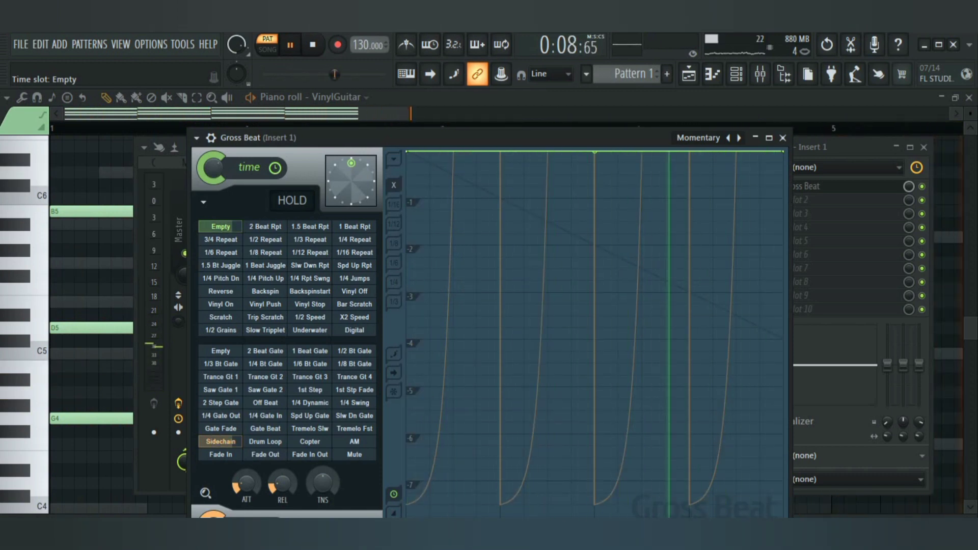
key("space")
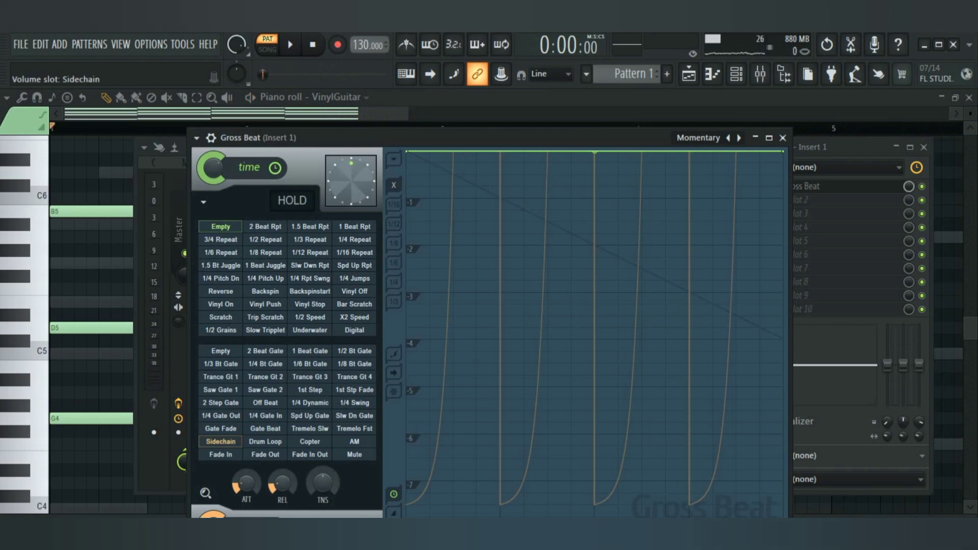
Step: Audition the Tremelo Slw, Tremelo Fst and 1/4 Swing volume slots in turn on the chord pattern
left_click(310, 429)
key("space")
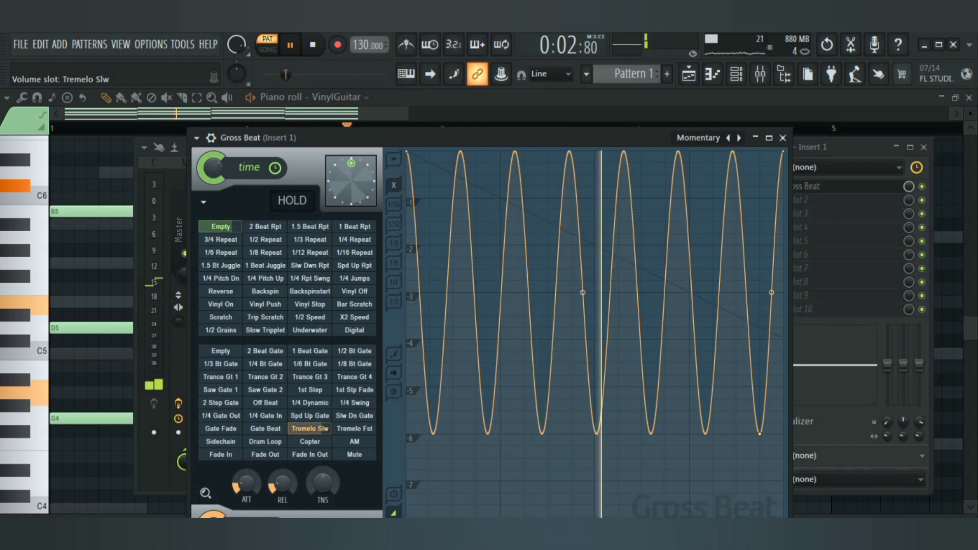
key("space")
left_click(354, 429)
key("space")
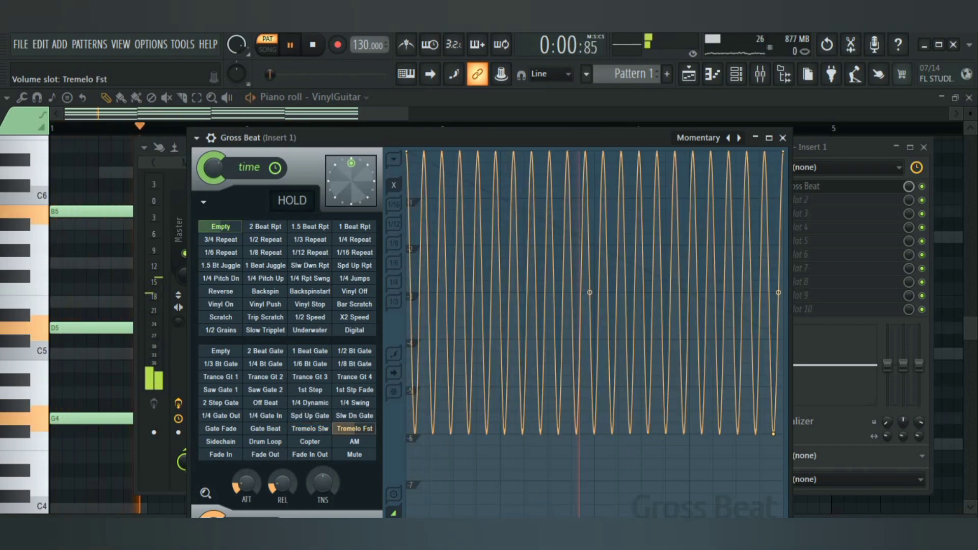
key("space")
left_click(354, 403)
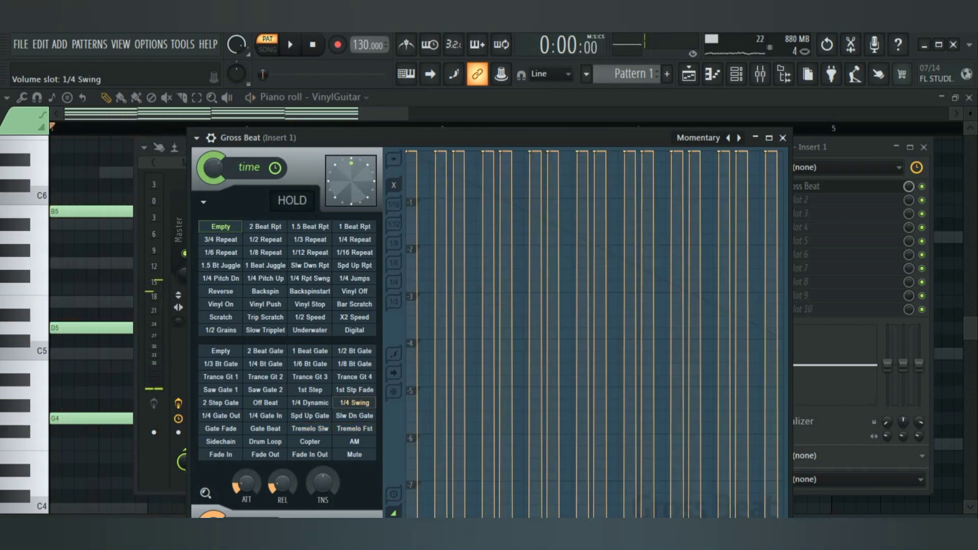
key("space")
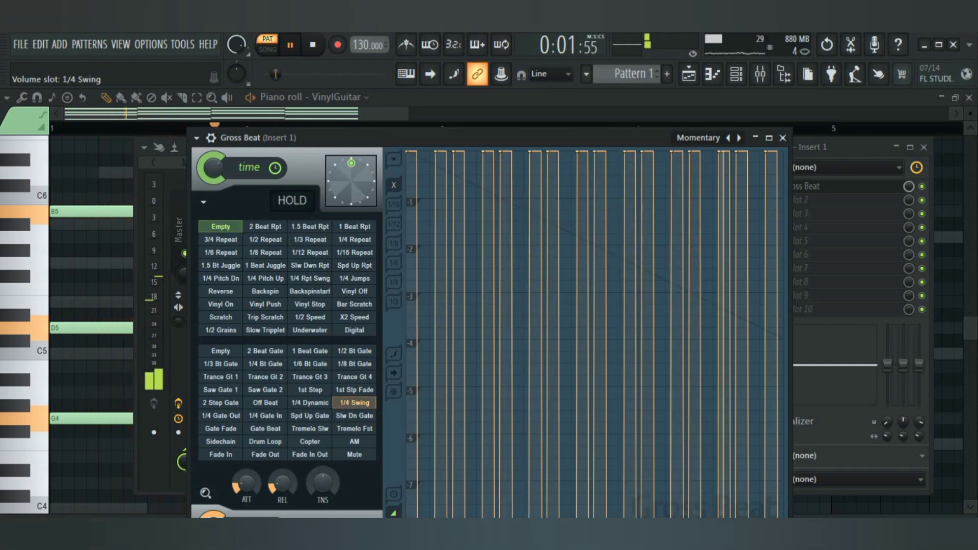